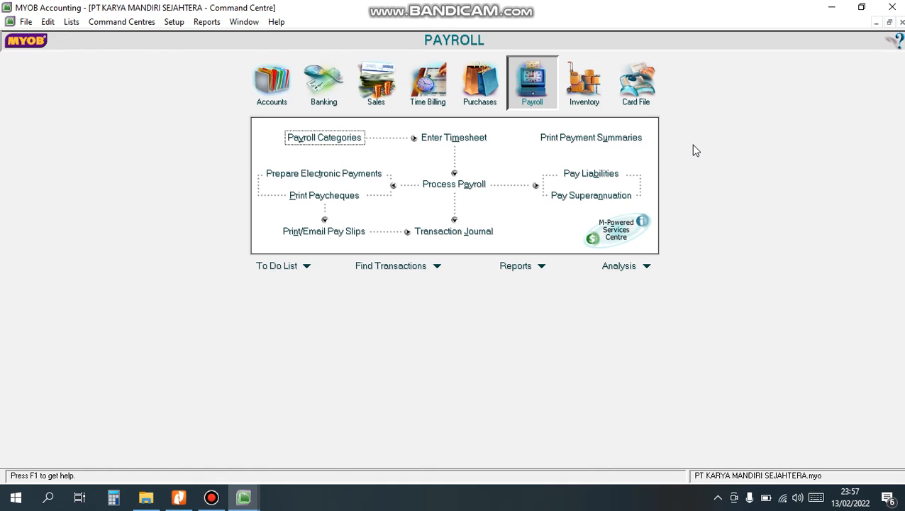
# Open item T01 from the inventory items list and compare it with the Daftar Saldo Persediaan table in the soal-pt-karya-mandiri-sejahtera PDF
pyautogui.click(490, 93)
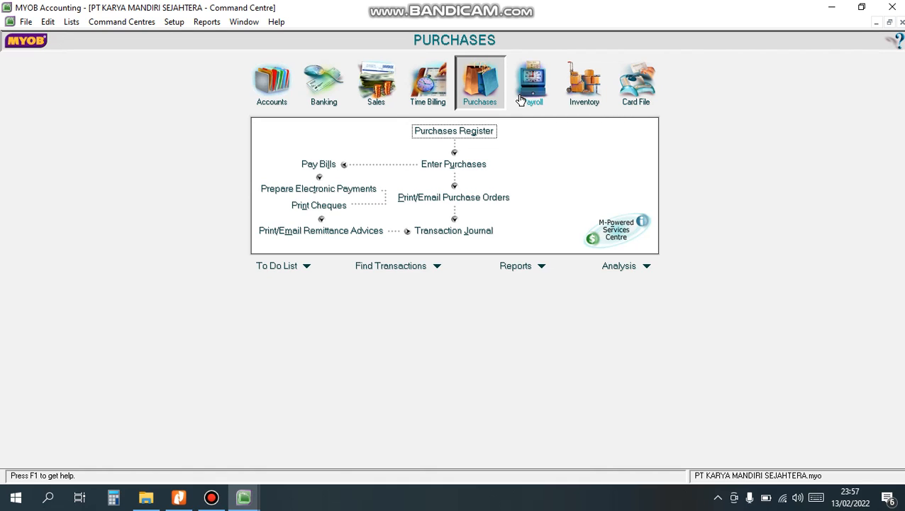
pyautogui.click(577, 88)
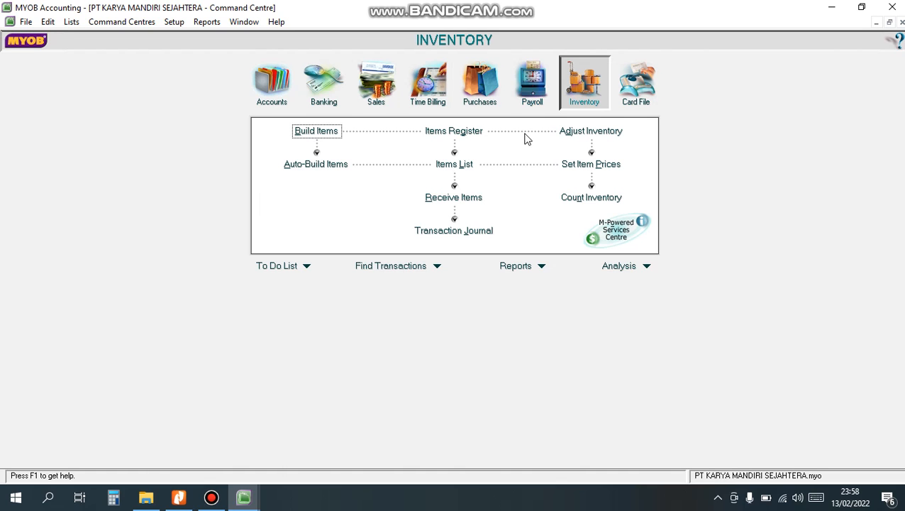
pyautogui.click(462, 171)
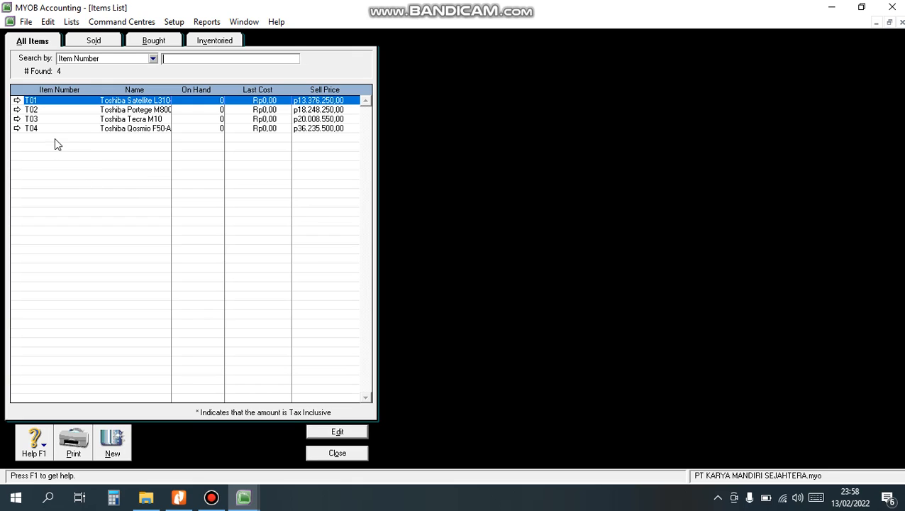
pyautogui.click(41, 103)
pyautogui.doubleClick(51, 102)
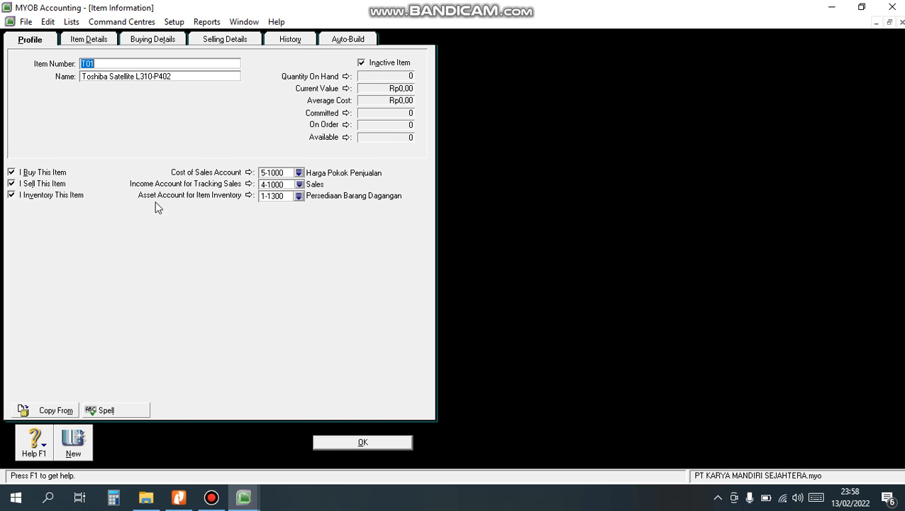
pyautogui.moveTo(179, 497)
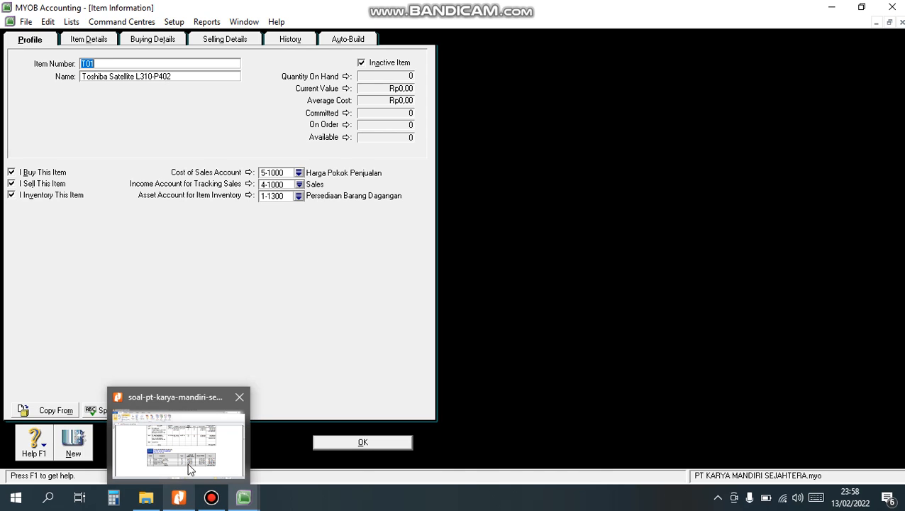
pyautogui.click(192, 463)
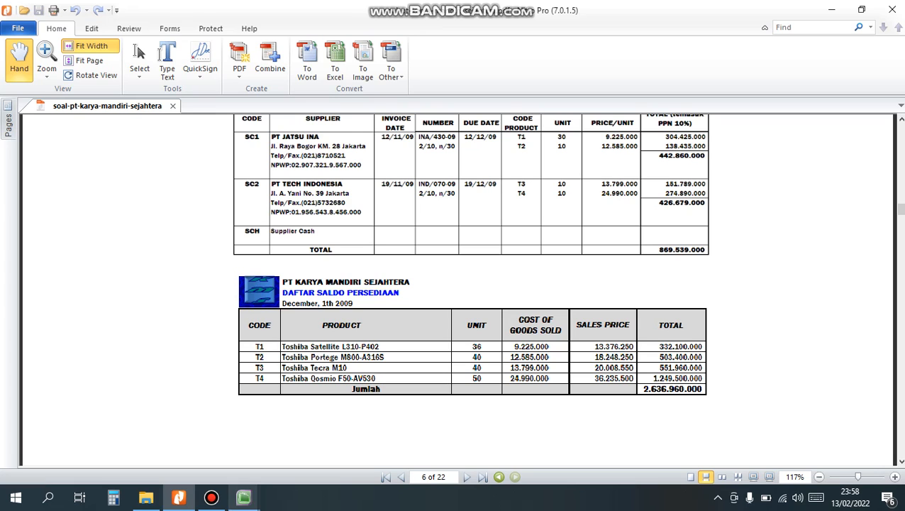
pyautogui.moveTo(243, 498)
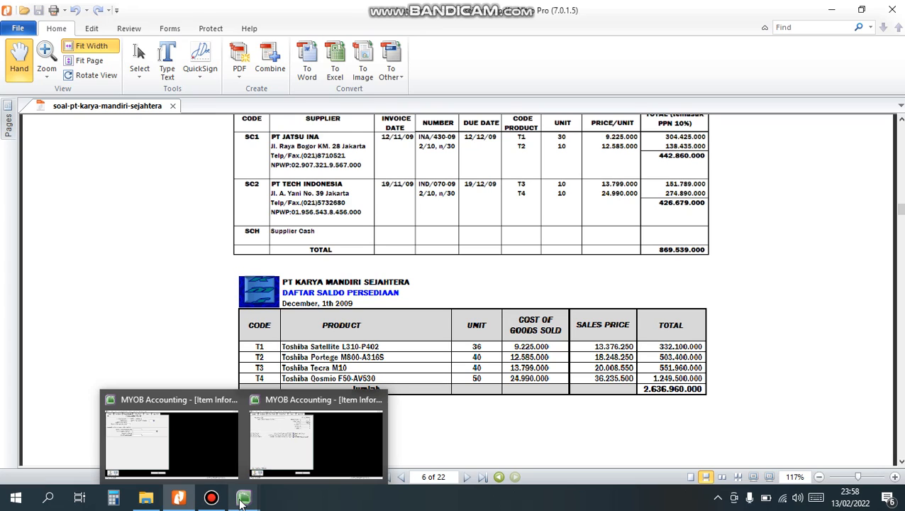
pyautogui.click(288, 445)
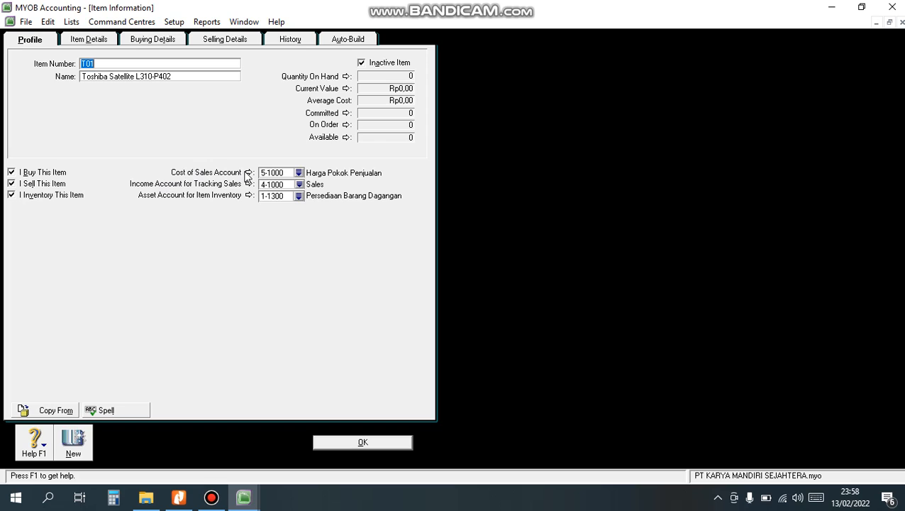
# Assign item T01's accounts: cost of sales 5-1000, income 4-1000 Sales, and inventory asset 1-1300 Persediaan Barang Dagangan
pyautogui.click(299, 173)
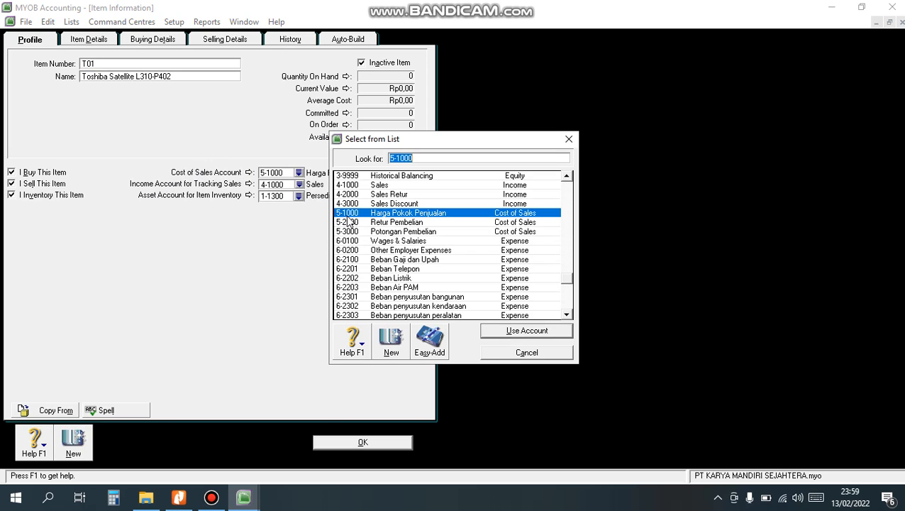
pyautogui.click(496, 331)
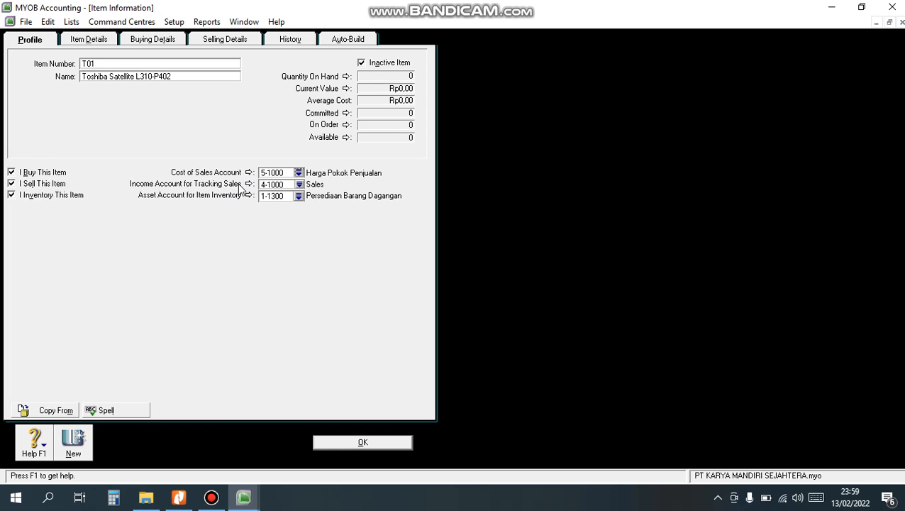
pyautogui.click(299, 185)
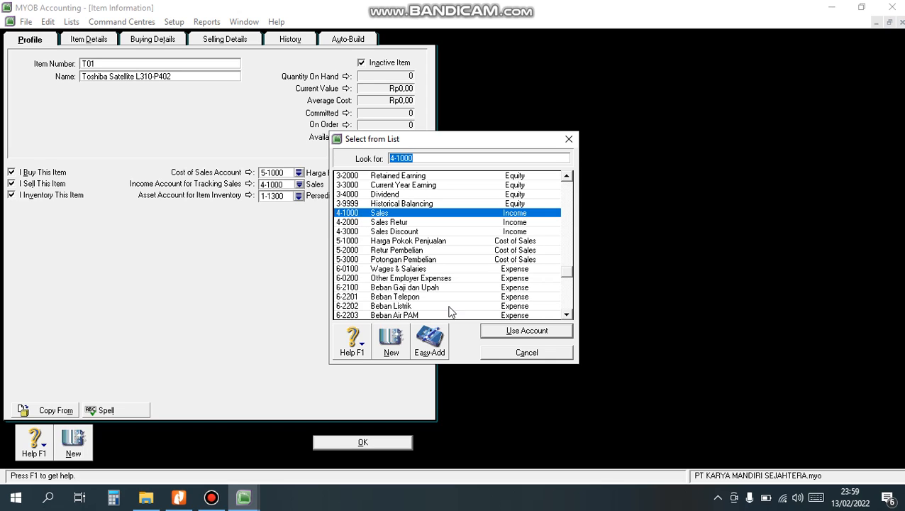
pyautogui.click(500, 332)
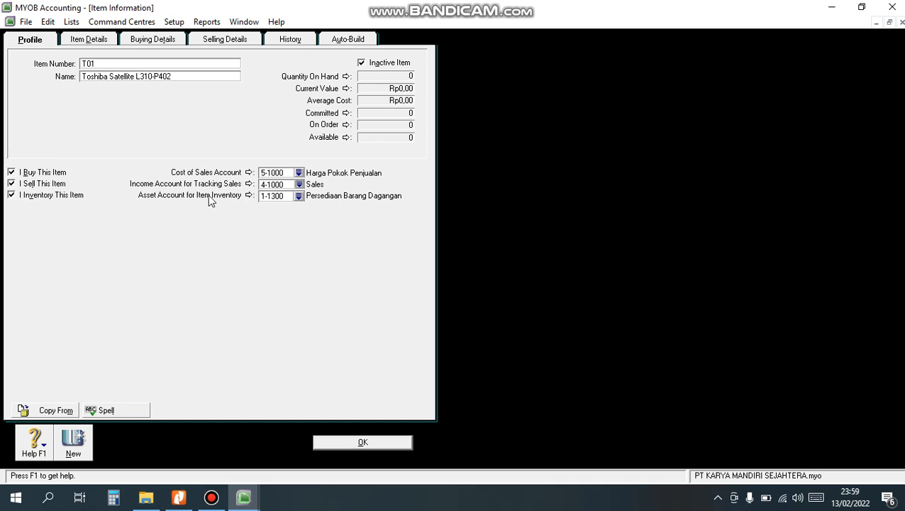
pyautogui.click(299, 198)
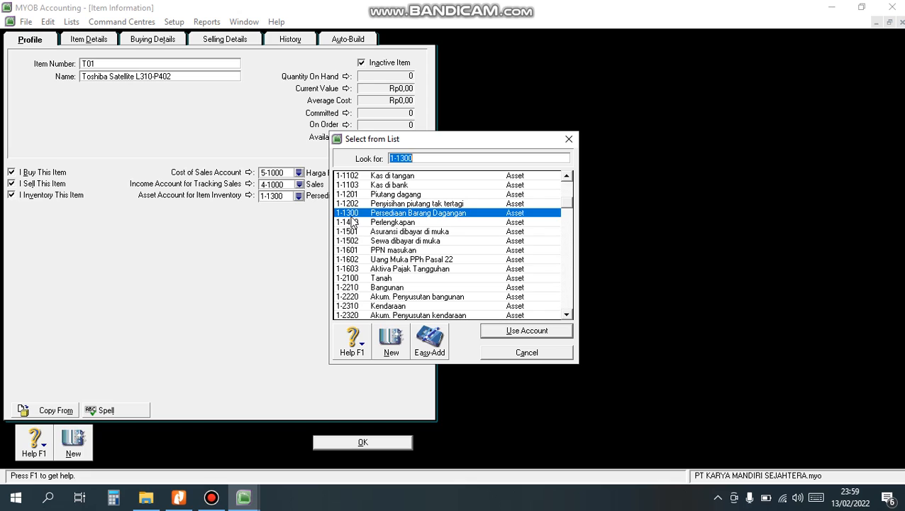
pyautogui.click(504, 333)
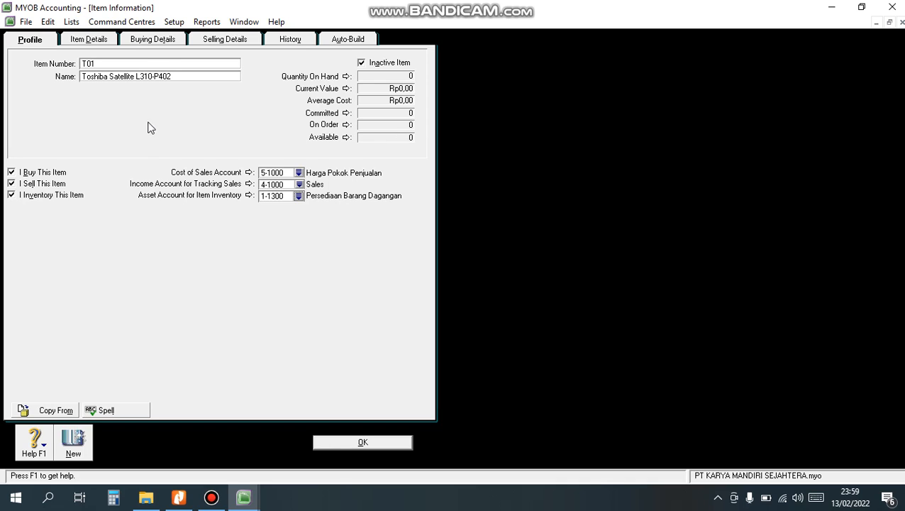
# Check T01's standard cost in the buying details against the PDF's cost of goods sold, and set the tax code when bought to PPN
pyautogui.click(168, 43)
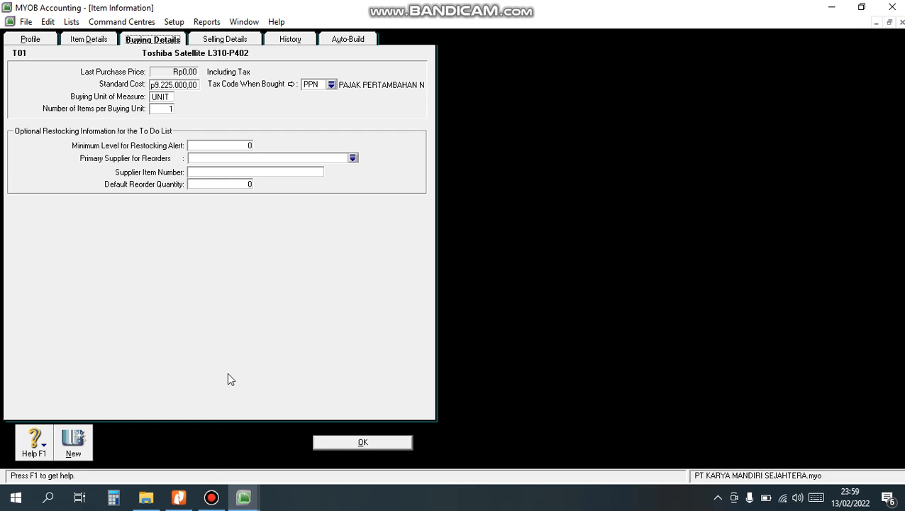
pyautogui.moveTo(179, 496)
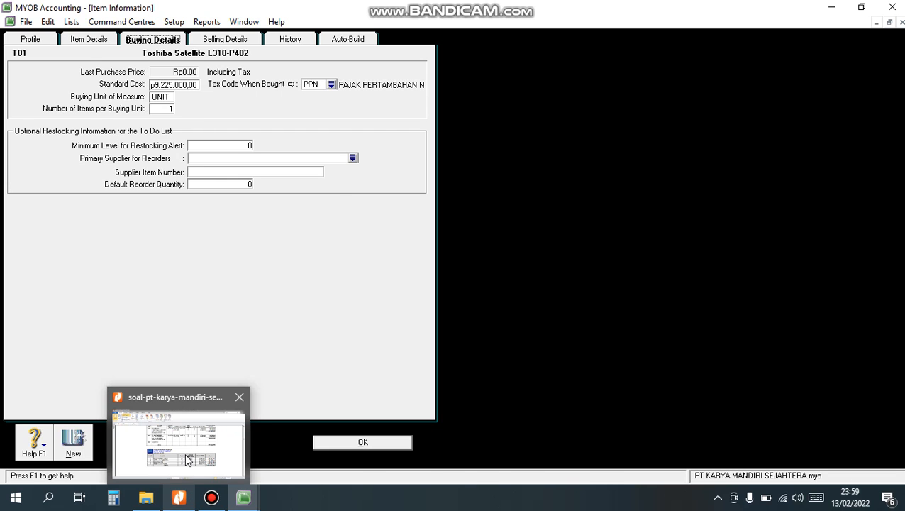
pyautogui.click(188, 457)
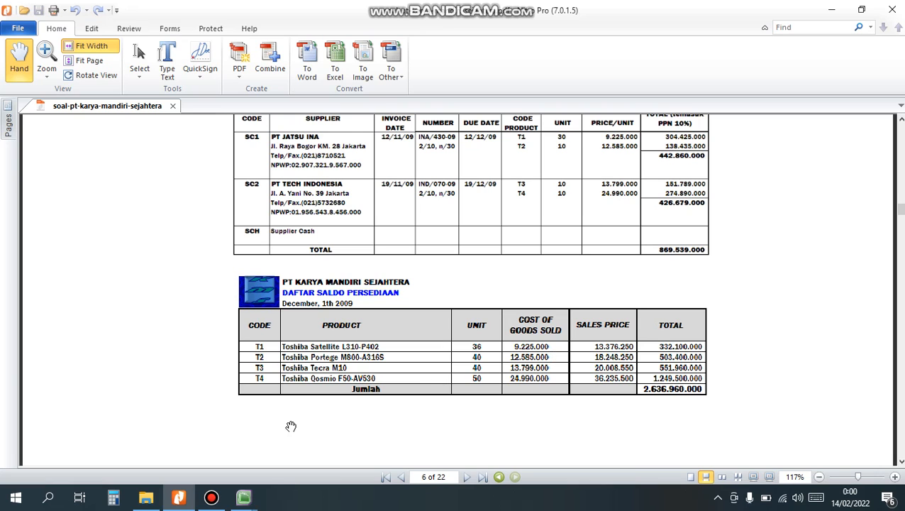
pyautogui.moveTo(243, 496)
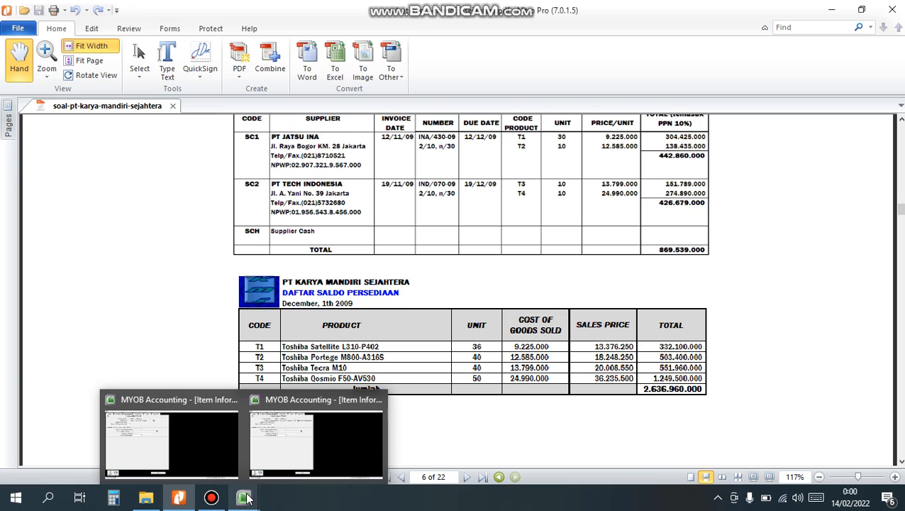
pyautogui.click(280, 443)
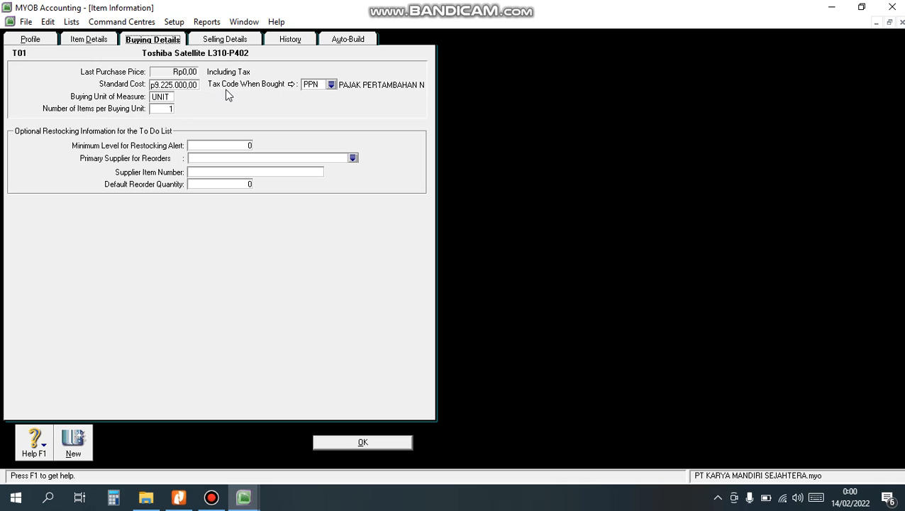
pyautogui.click(332, 86)
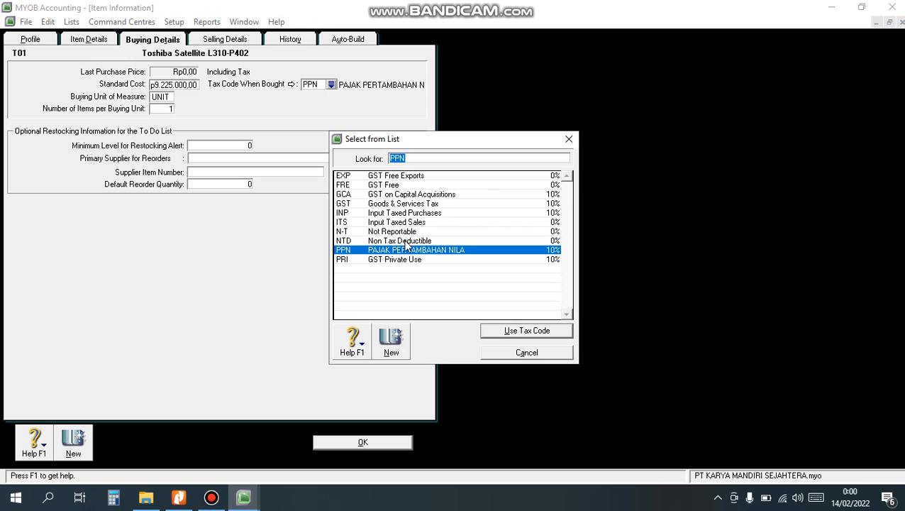
pyautogui.click(513, 332)
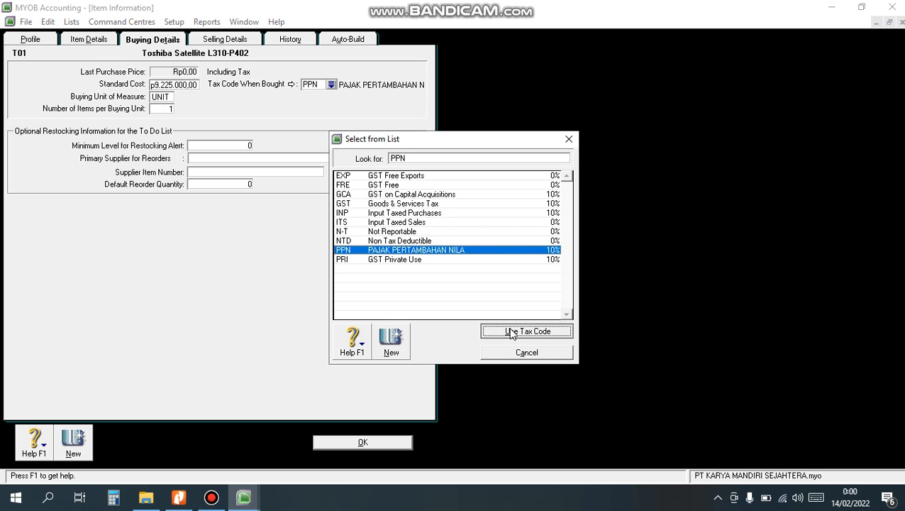
# Check T01's base selling price against the PDF's sales price, set the tax code when sold to PPN, and save the item
pyautogui.click(220, 44)
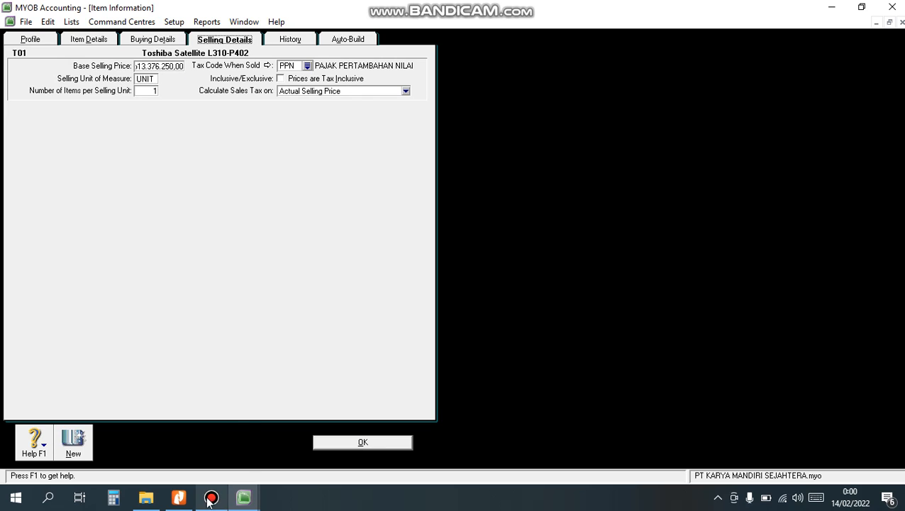
pyautogui.moveTo(186, 501)
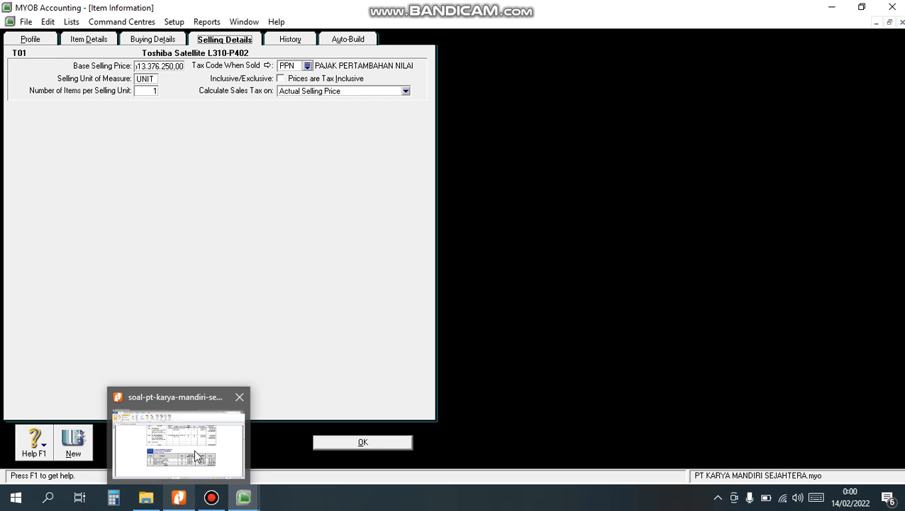
pyautogui.click(193, 449)
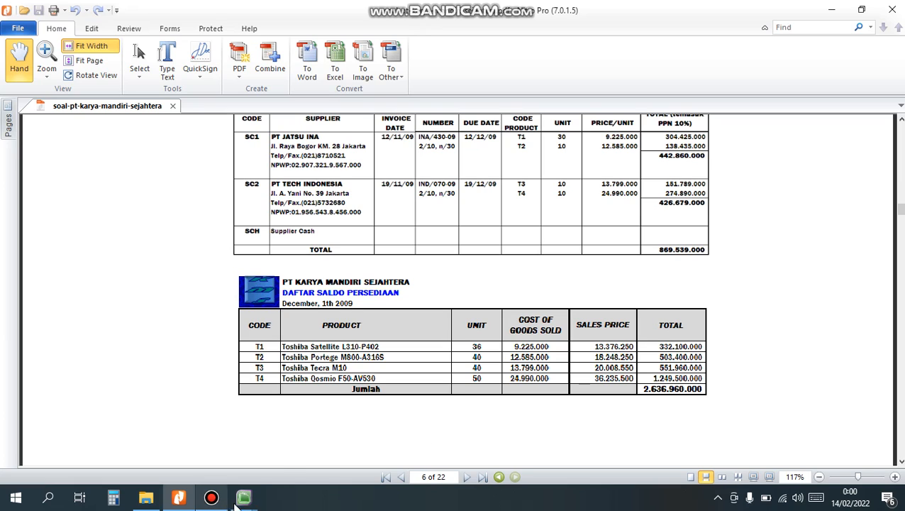
pyautogui.moveTo(243, 498)
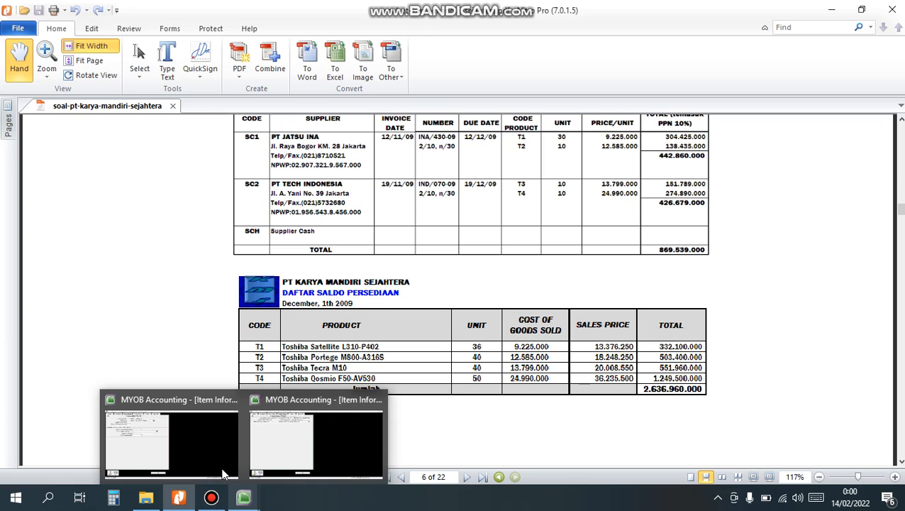
pyautogui.click(282, 450)
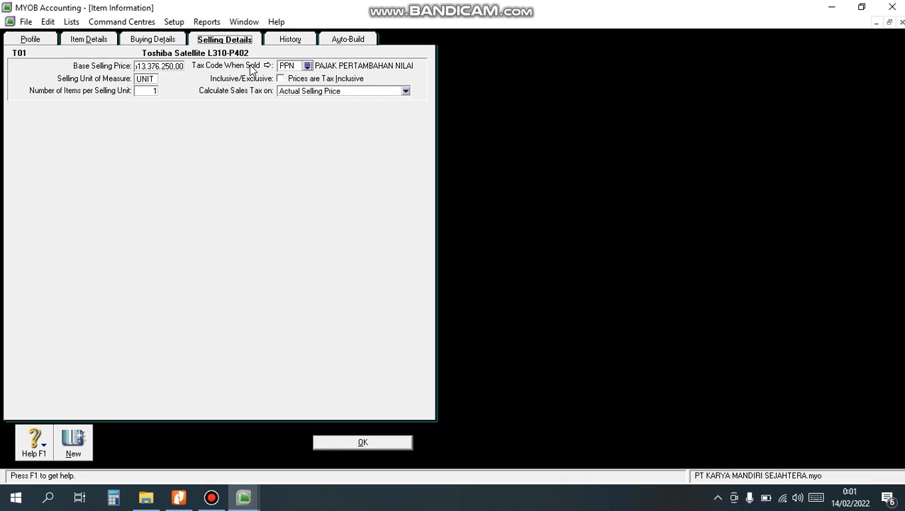
pyautogui.click(308, 67)
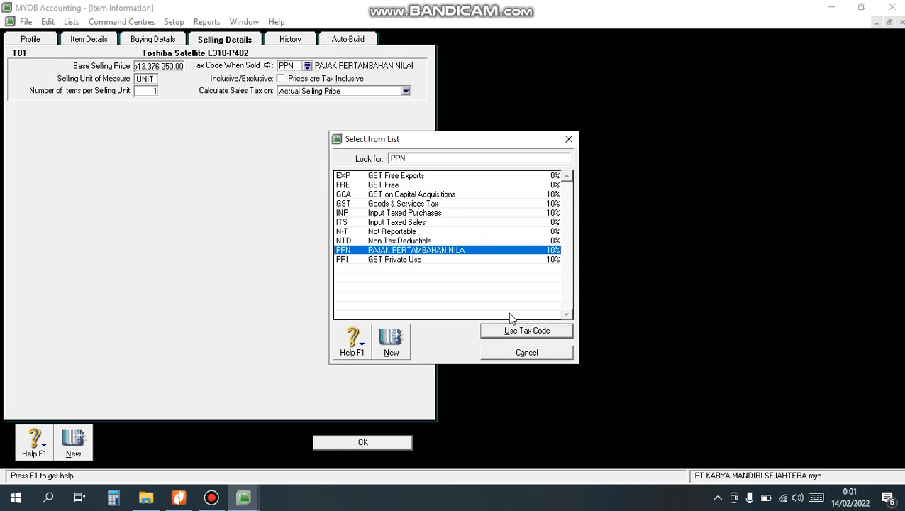
pyautogui.click(516, 334)
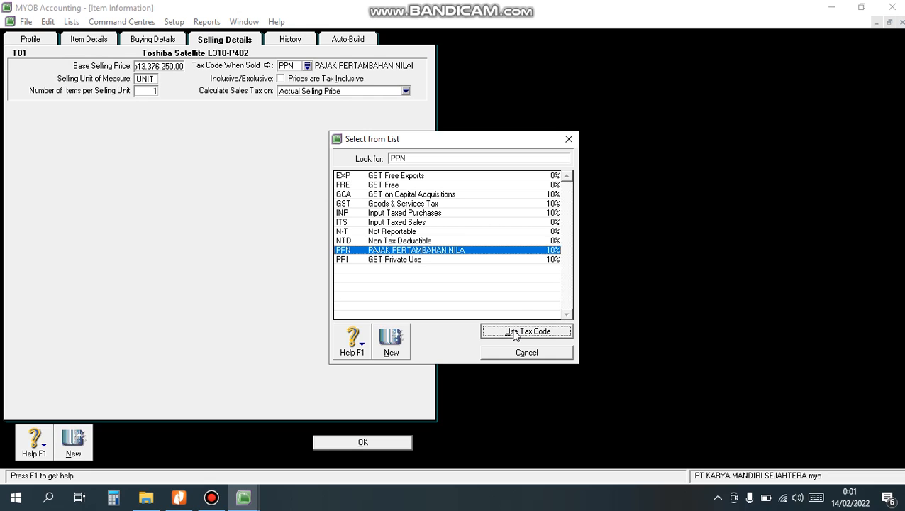
pyautogui.click(363, 442)
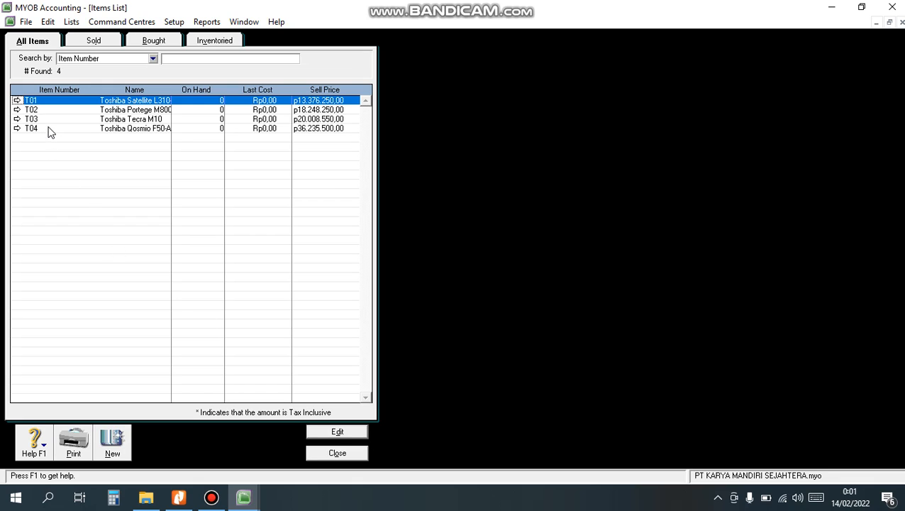
# Open item T02 and assign its accounts: cost of sales 5-1000, income 4-1000 Sales, and inventory asset 1-1300 Persediaan Barang Dagangan
pyautogui.click(42, 111)
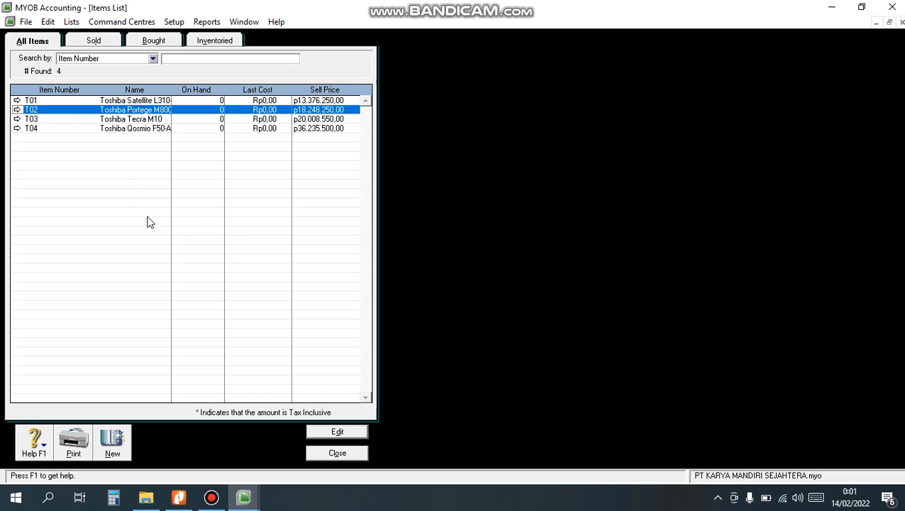
pyautogui.doubleClick(48, 115)
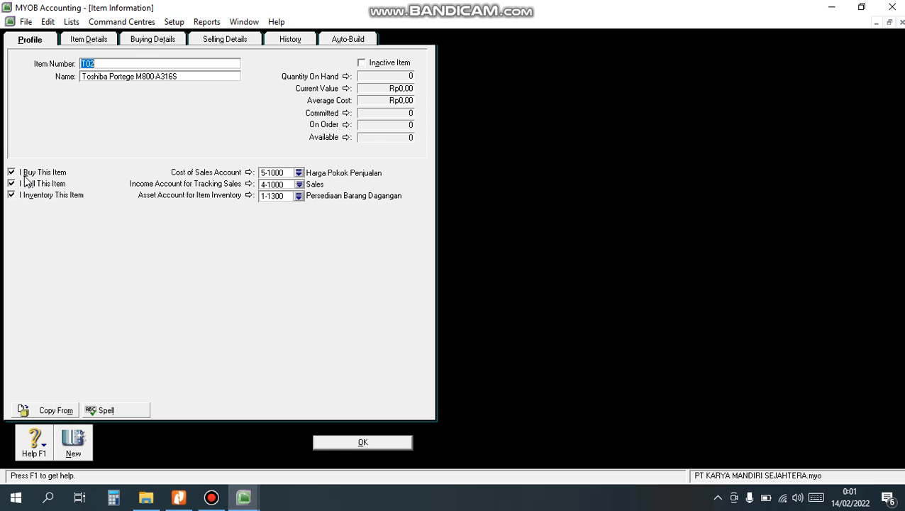
pyautogui.click(298, 172)
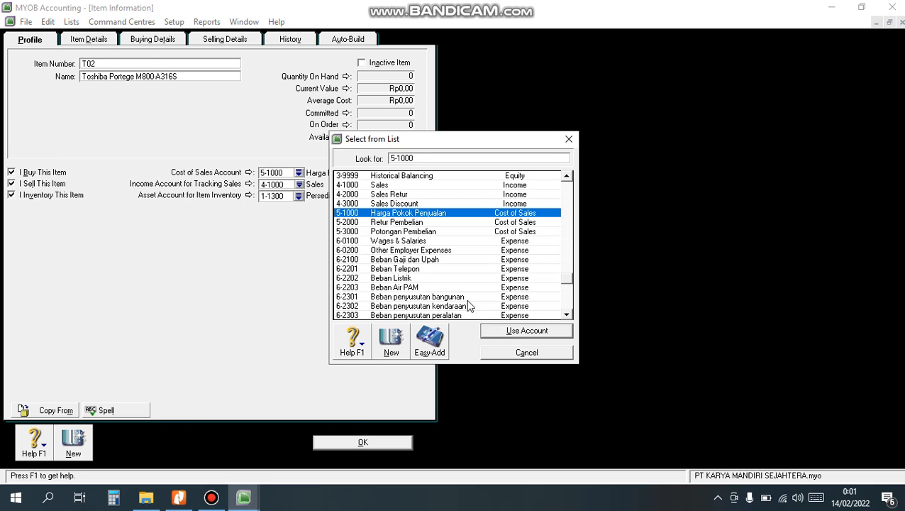
pyautogui.click(486, 331)
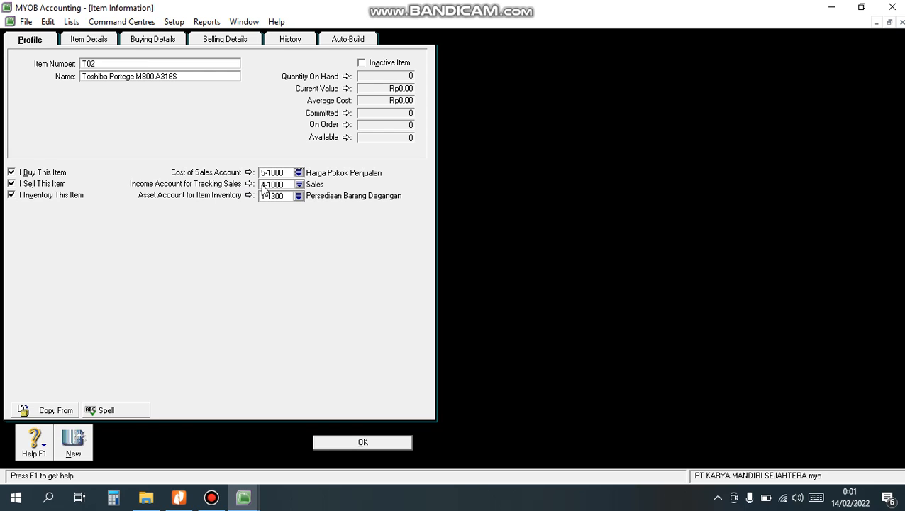
pyautogui.click(300, 186)
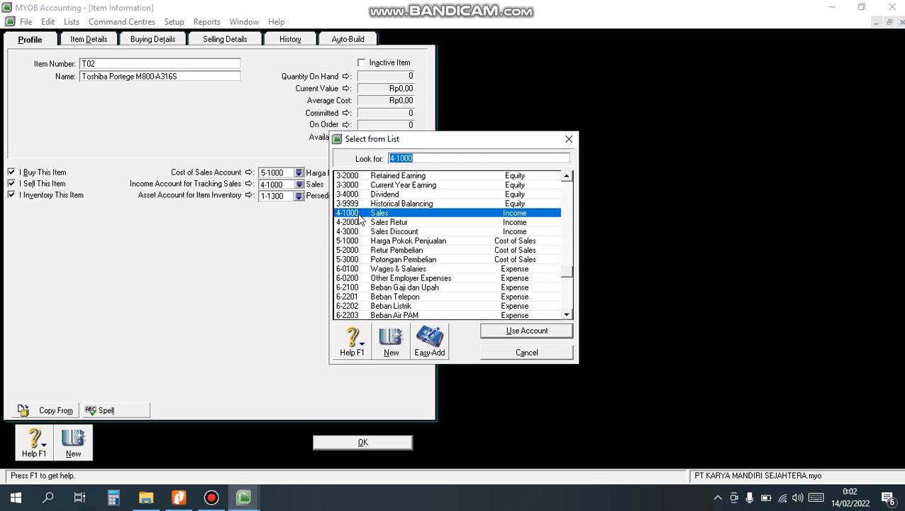
pyautogui.click(509, 332)
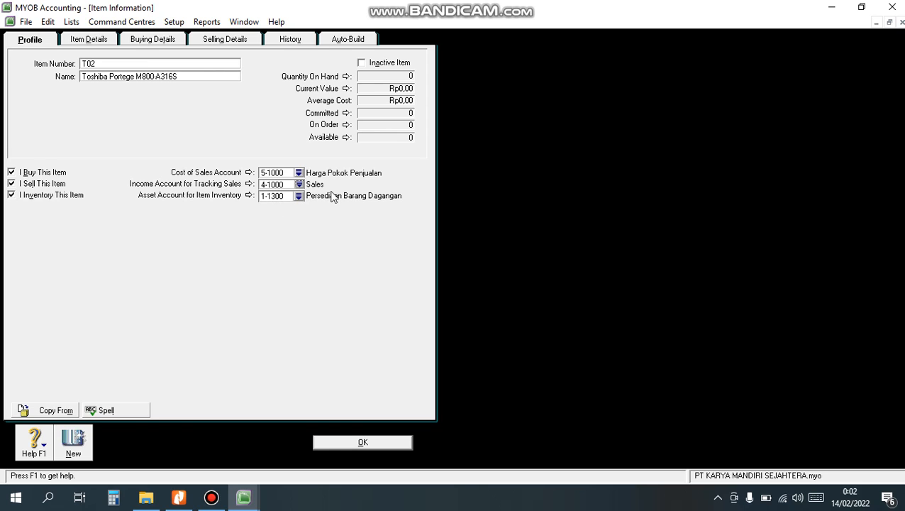
pyautogui.click(299, 198)
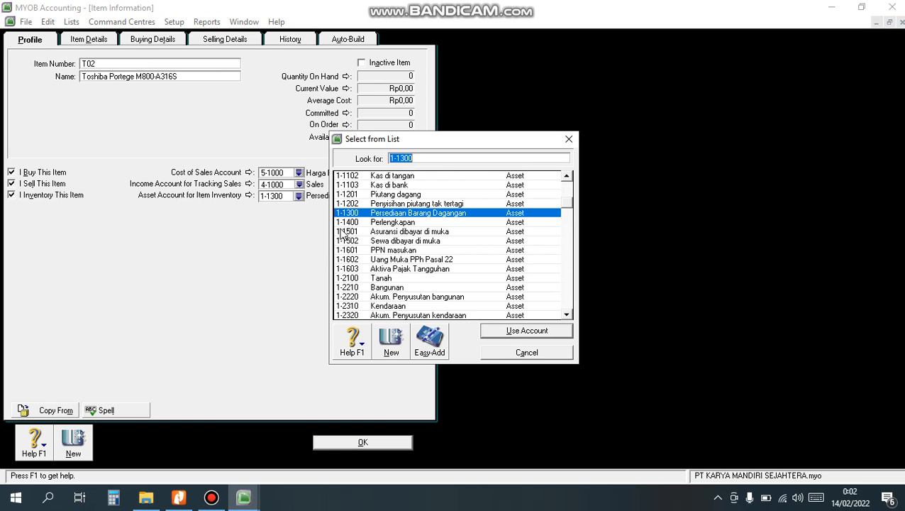
pyautogui.click(497, 331)
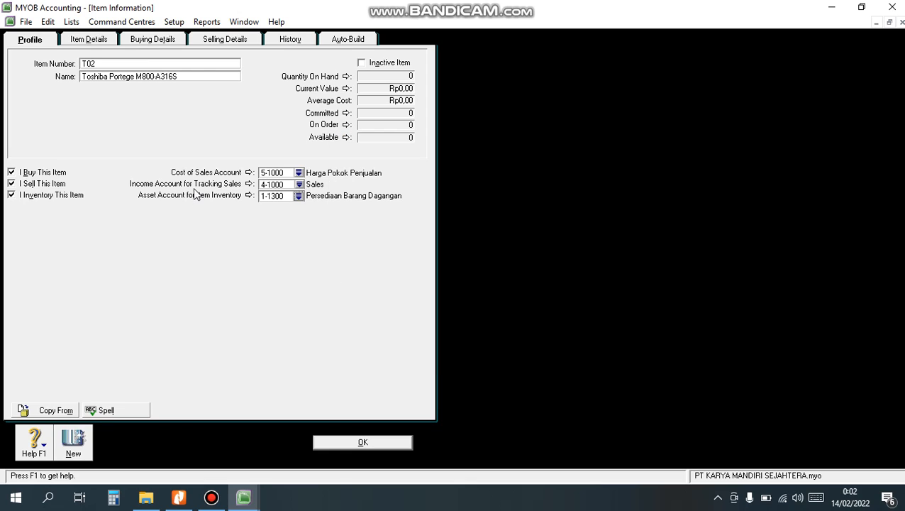
# Check T02's standard cost in the buying details against the PDF's cost of goods sold, and set the tax code when bought to PPN
pyautogui.click(157, 41)
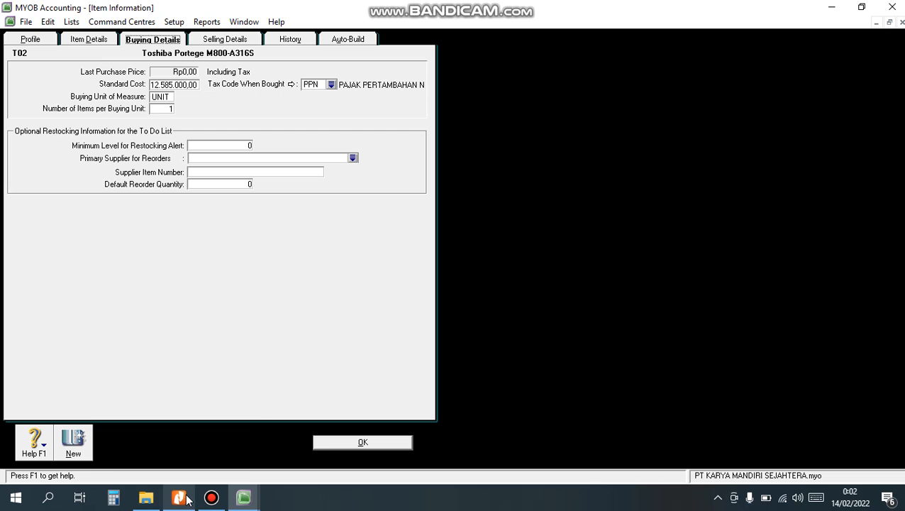
pyautogui.moveTo(179, 496)
pyautogui.click(183, 446)
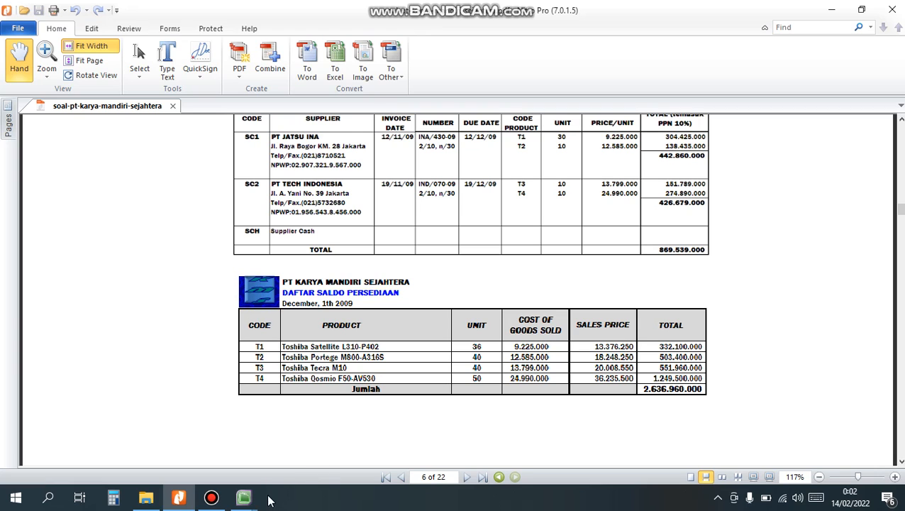
pyautogui.moveTo(243, 497)
pyautogui.click(288, 442)
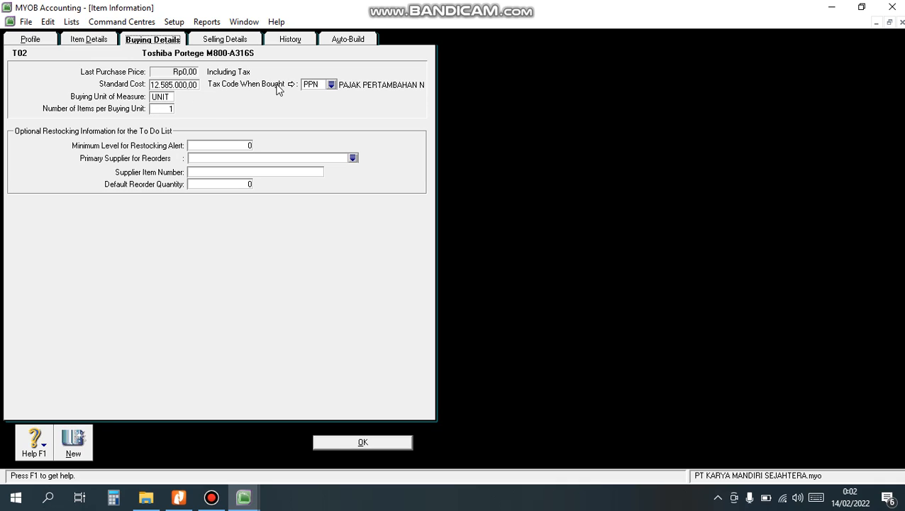
pyautogui.click(332, 86)
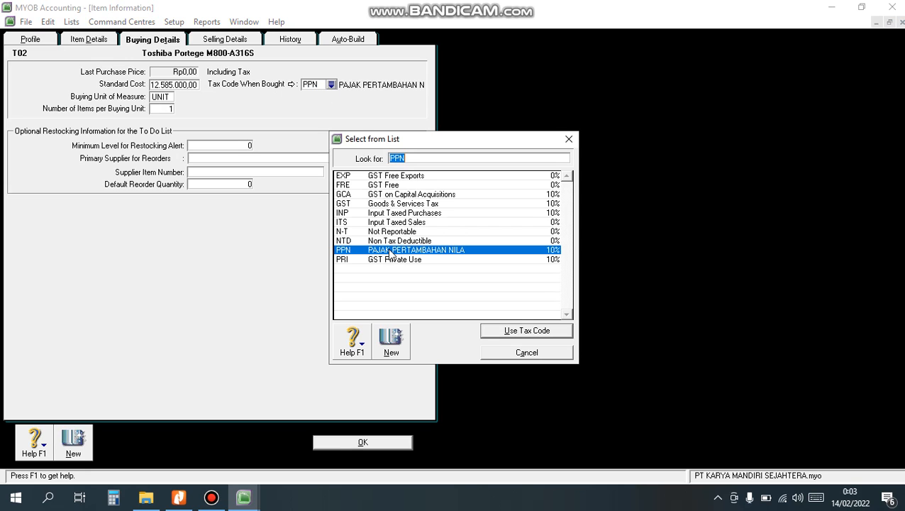
pyautogui.click(515, 330)
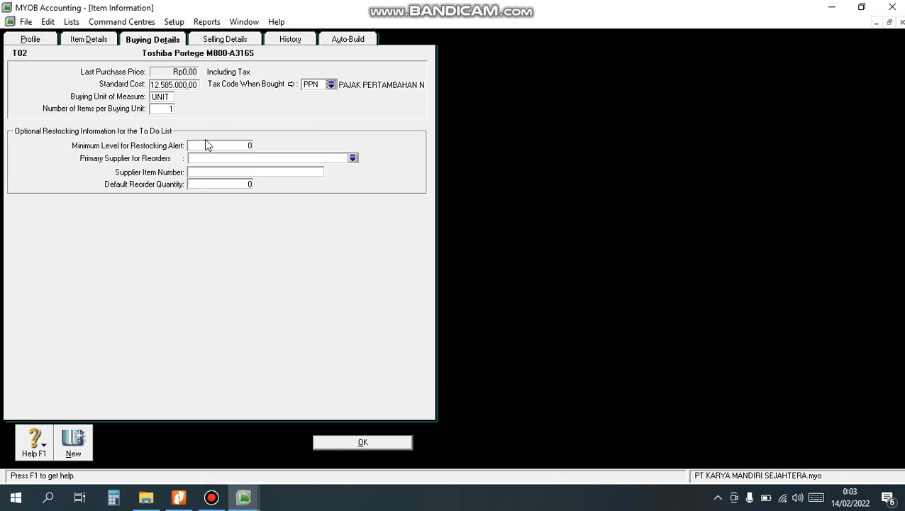
# Check T02's base selling price against the PDF's sales price, set the tax code when sold to PPN, and save the item
pyautogui.click(226, 41)
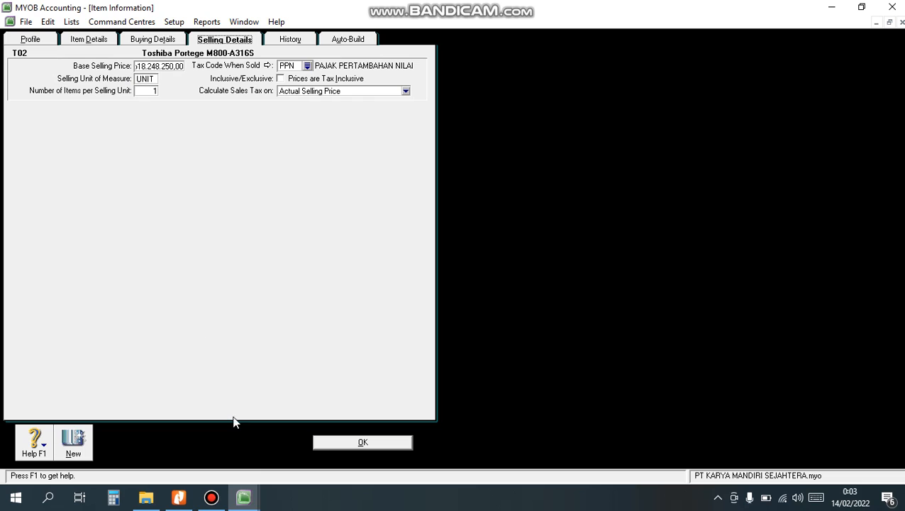
pyautogui.moveTo(180, 497)
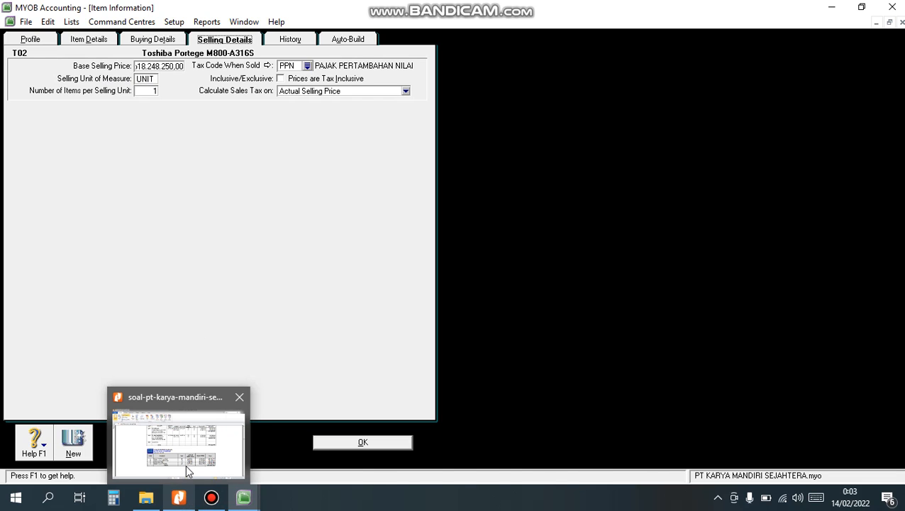
pyautogui.click(186, 464)
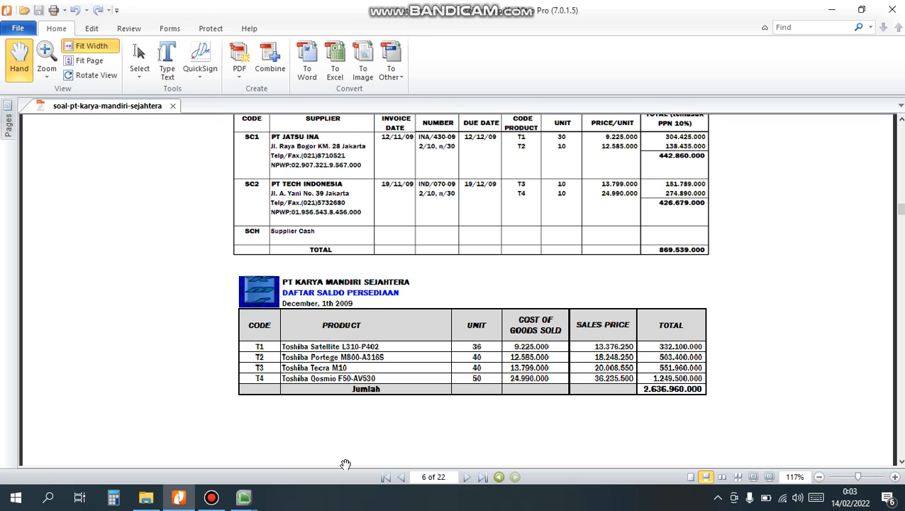
pyautogui.moveTo(243, 499)
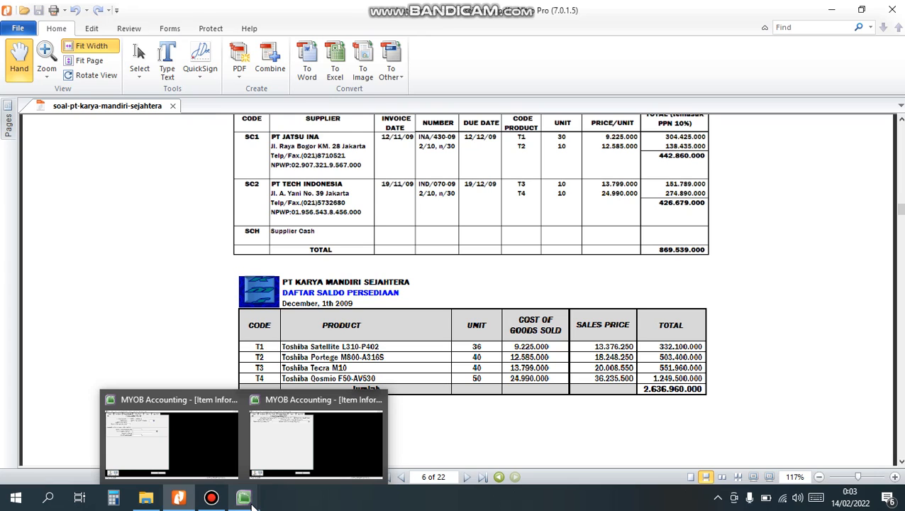
pyautogui.click(289, 443)
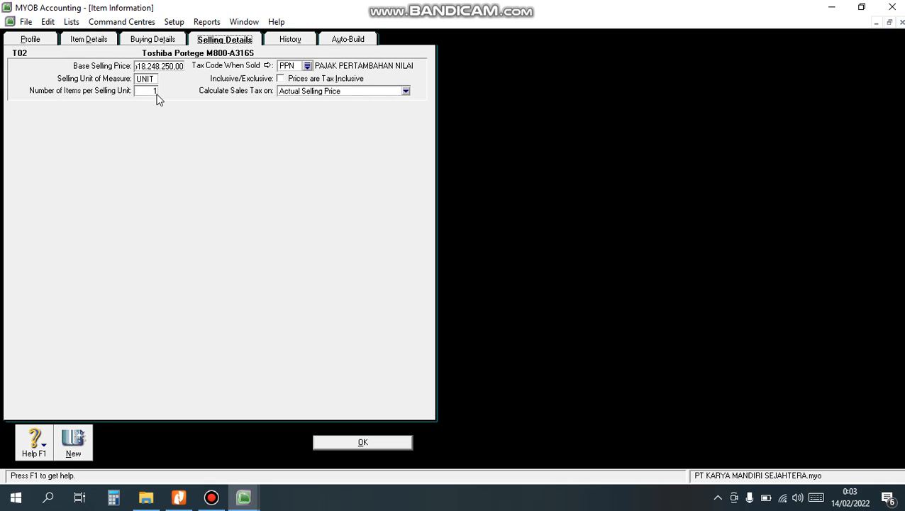
pyautogui.click(307, 66)
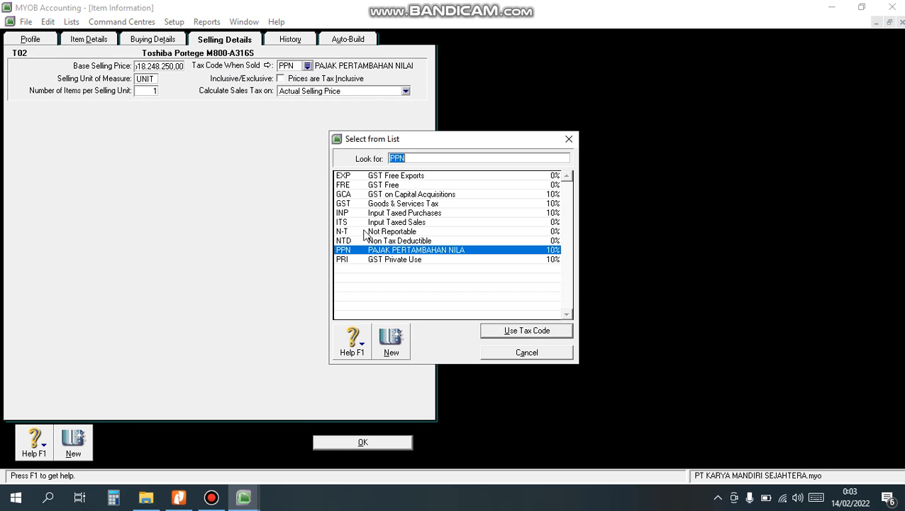
pyautogui.click(499, 330)
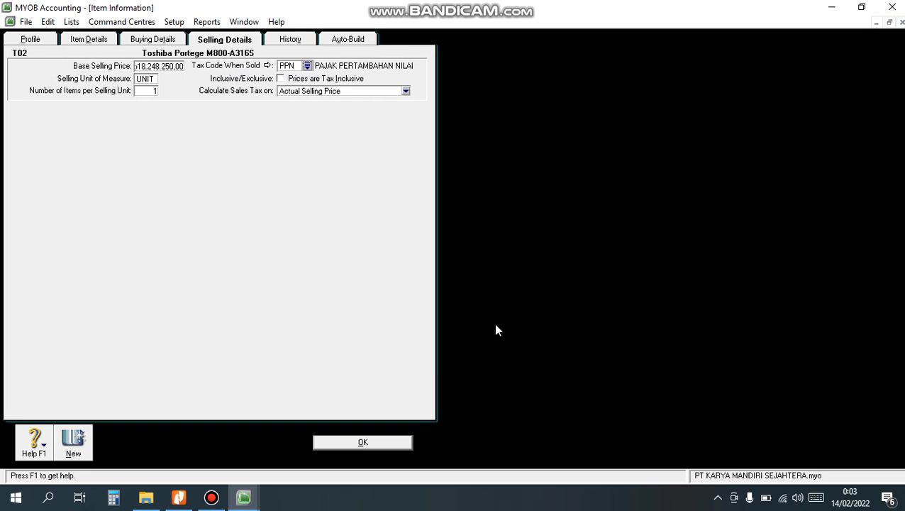
pyautogui.click(362, 442)
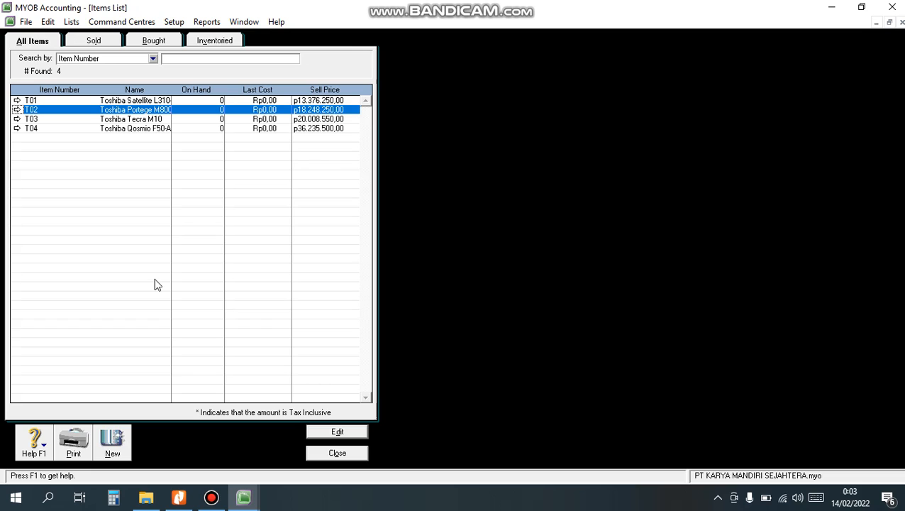
# Open item T03 from the items list and compare it with the Daftar Saldo Persediaan table in the PDF
pyautogui.click(39, 121)
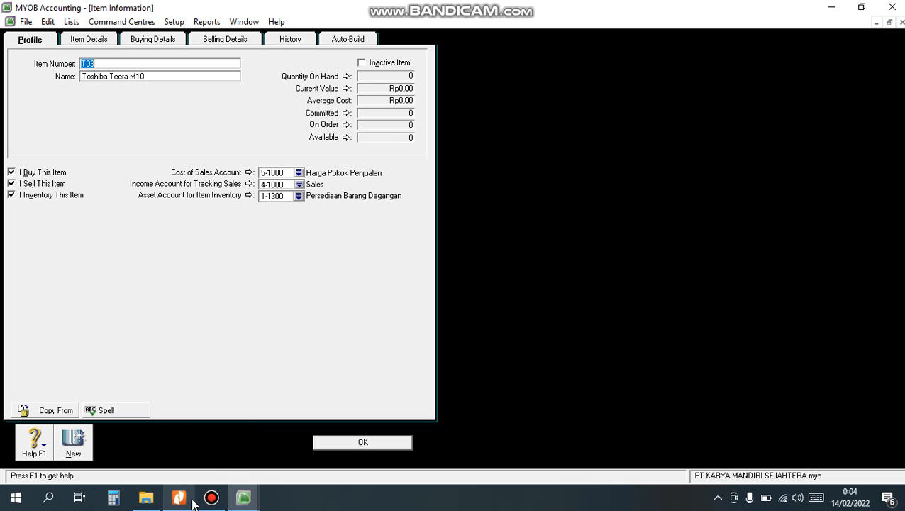
pyautogui.moveTo(191, 502)
pyautogui.click(191, 463)
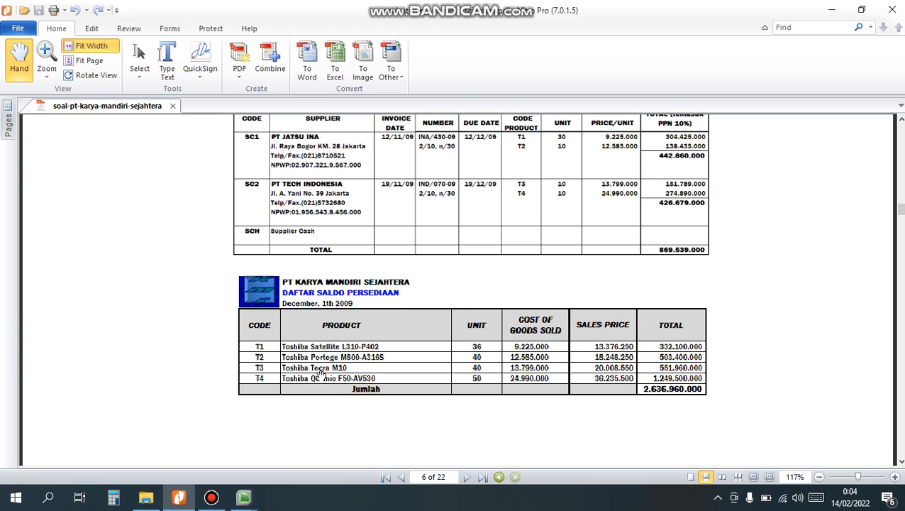
pyautogui.moveTo(243, 497)
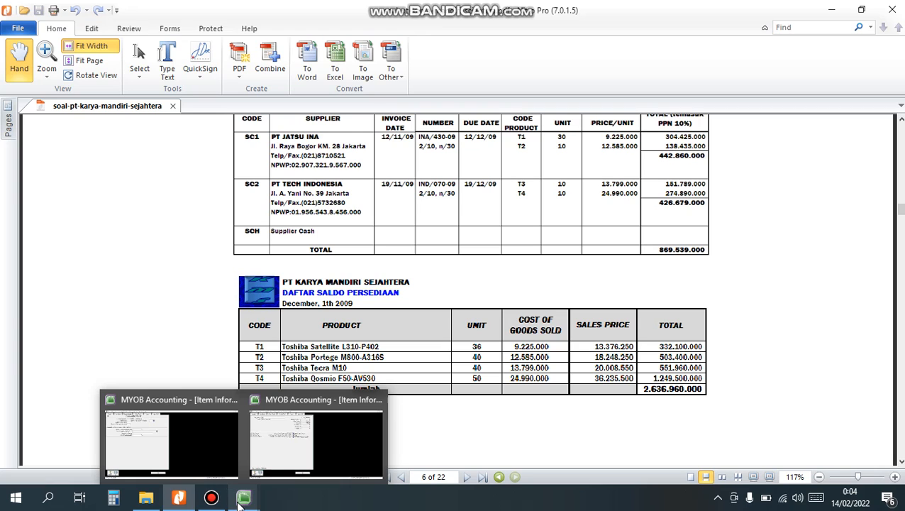
pyautogui.click(274, 455)
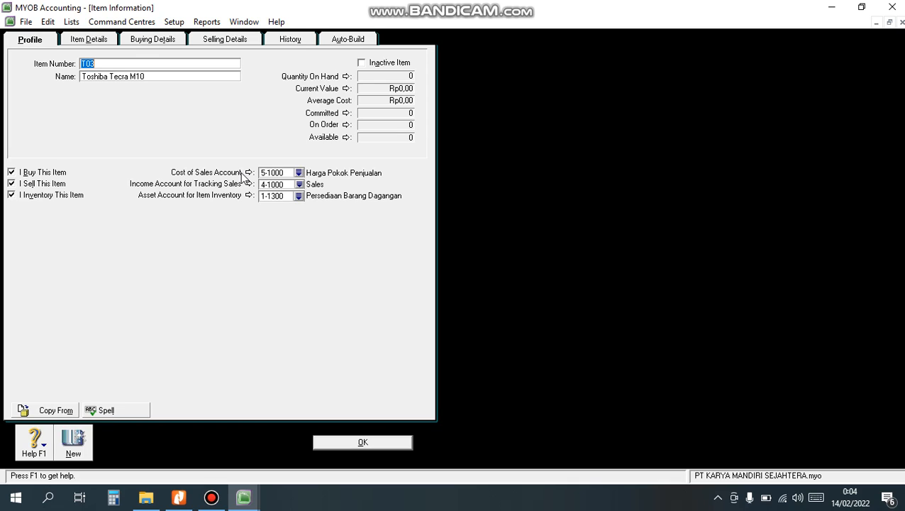
# Assign item T03's accounts: cost of sales 5-1000, income 4-1000 Sales, and inventory asset 1-1300 Persediaan Barang Dagangan
pyautogui.click(299, 173)
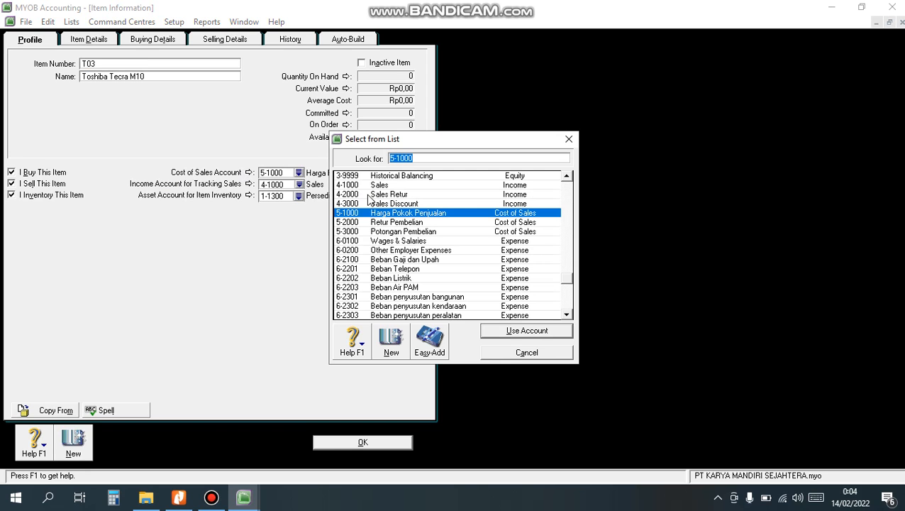
pyautogui.click(503, 331)
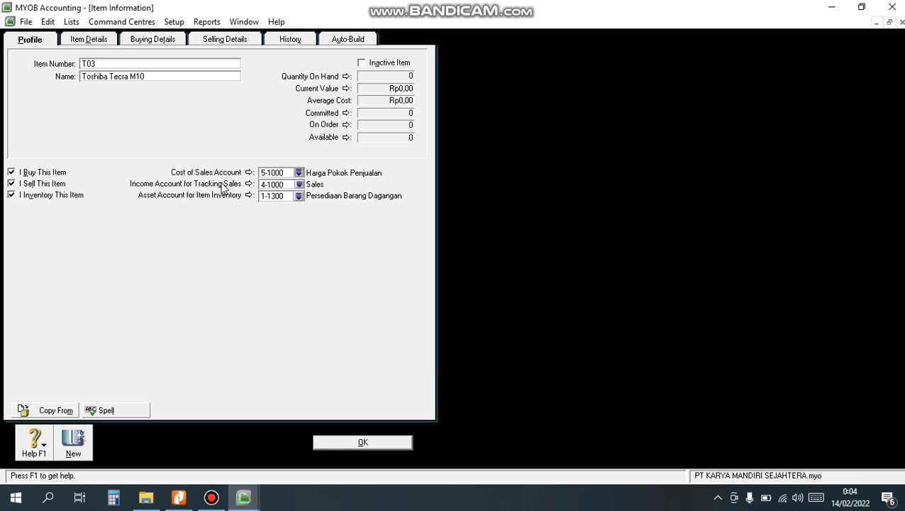
pyautogui.click(298, 184)
pyautogui.click(505, 332)
pyautogui.click(299, 196)
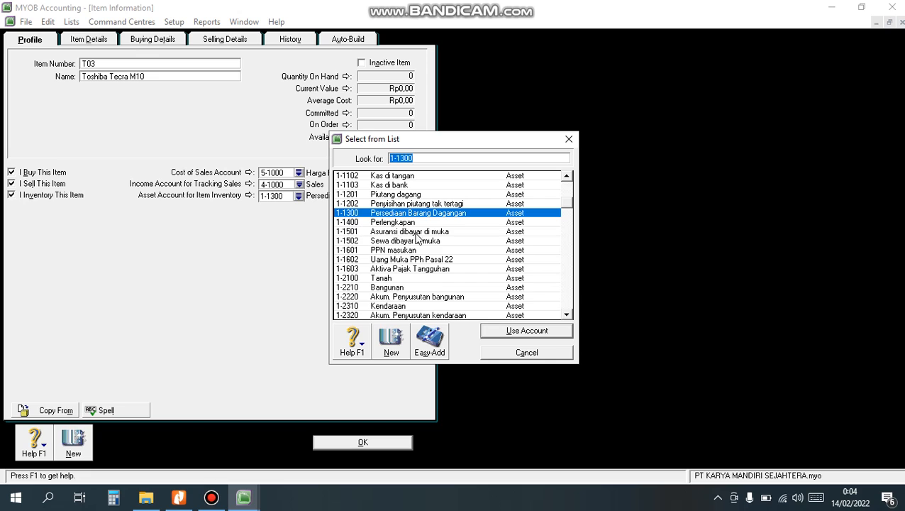
pyautogui.click(500, 338)
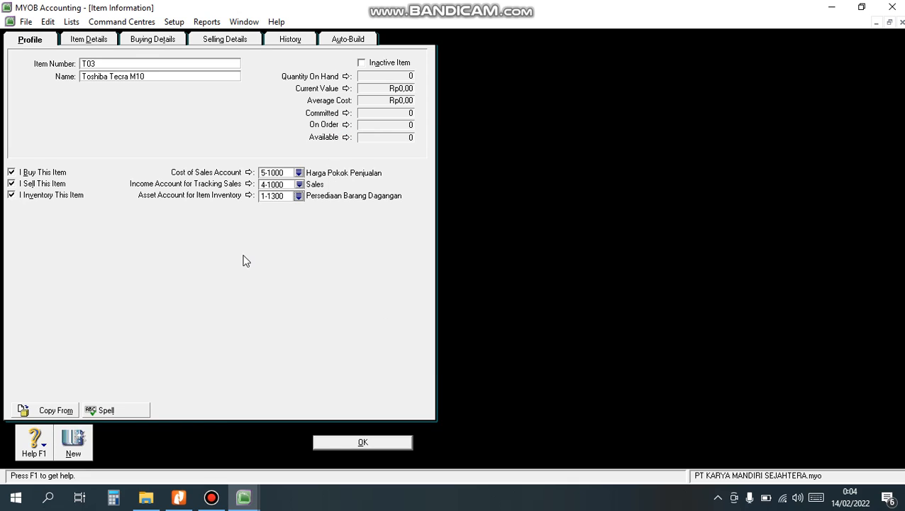
# Check T03's standard cost in the buying details against the PDF's cost of goods sold, and set the tax code when bought to PPN
pyautogui.click(162, 43)
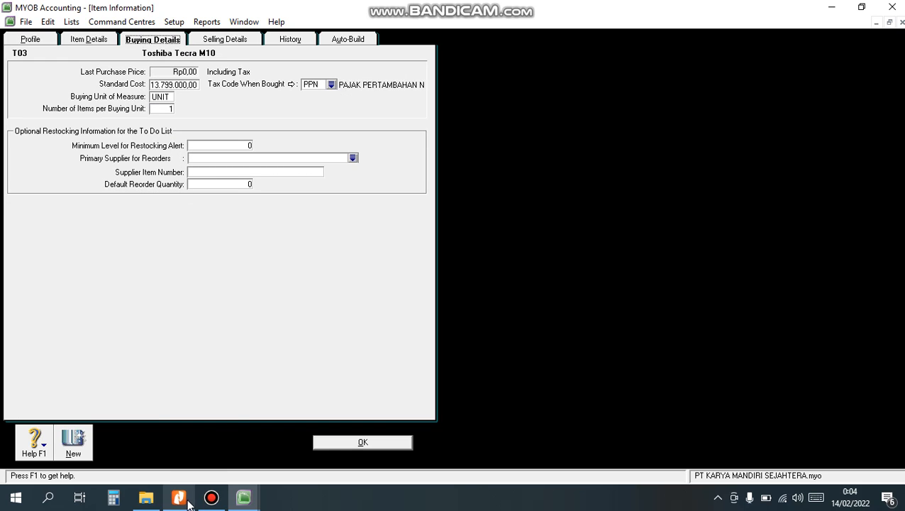
pyautogui.click(190, 456)
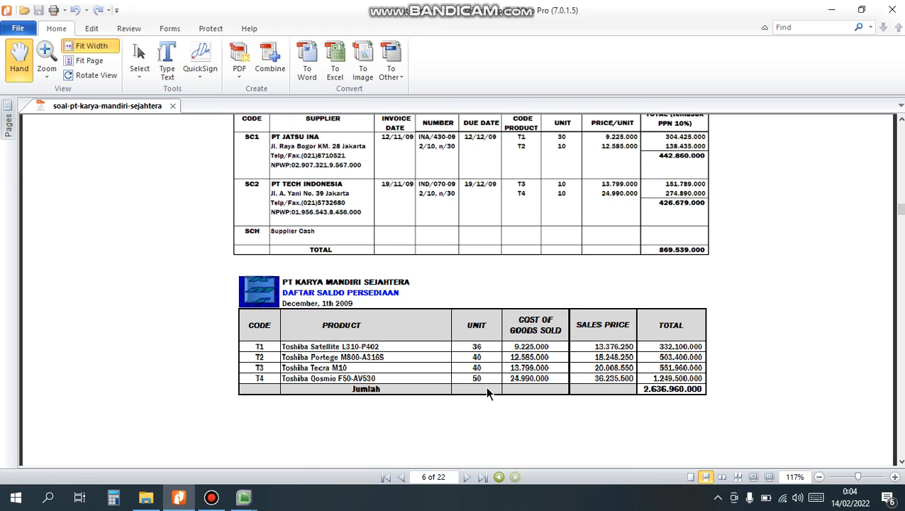
pyautogui.moveTo(261, 500)
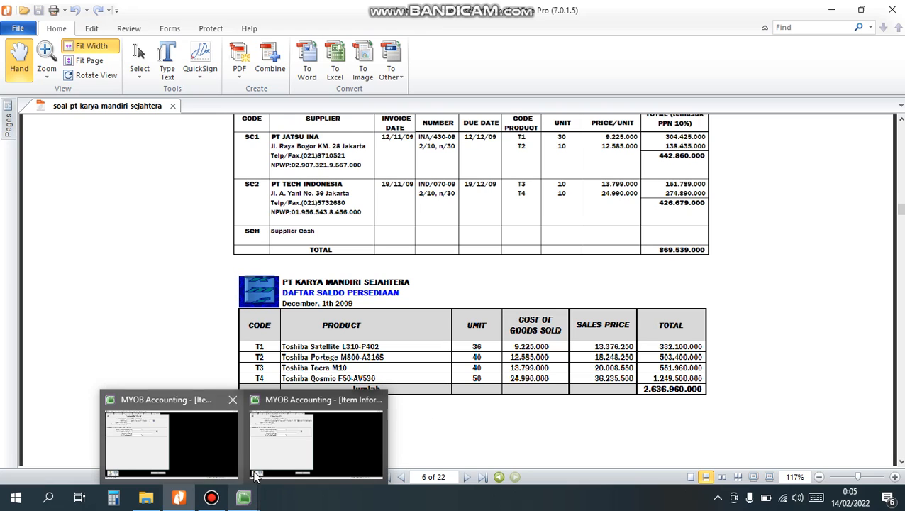
pyautogui.click(289, 444)
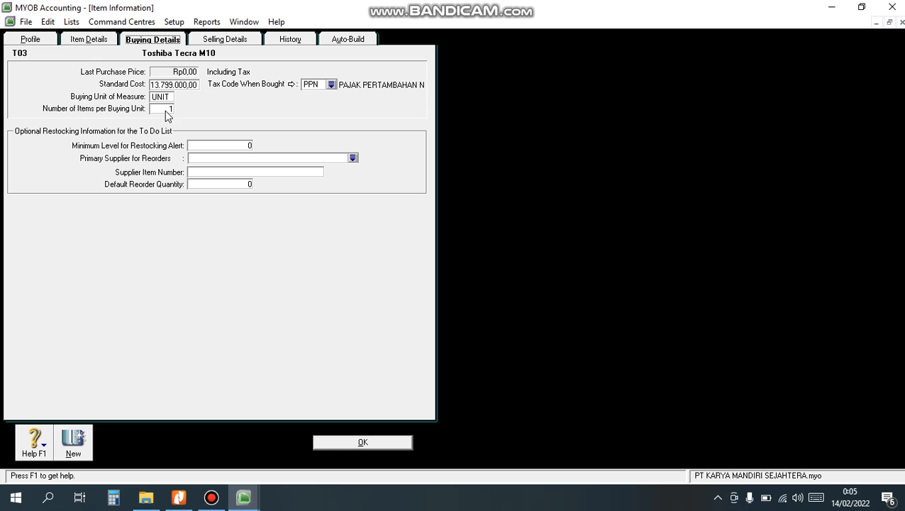
pyautogui.click(331, 85)
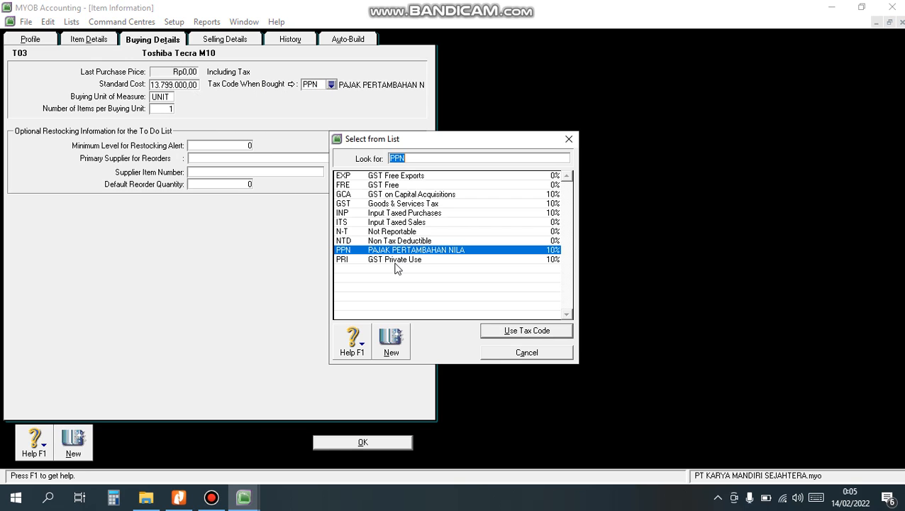
pyautogui.click(503, 333)
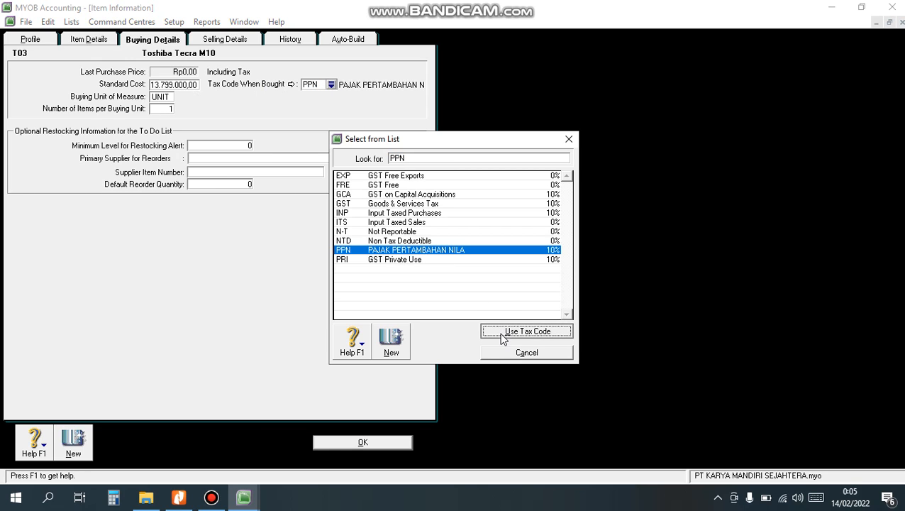
# Check T03's base selling price against the PDF's sales price, set the tax code when sold to PPN, and save the item
pyautogui.click(220, 41)
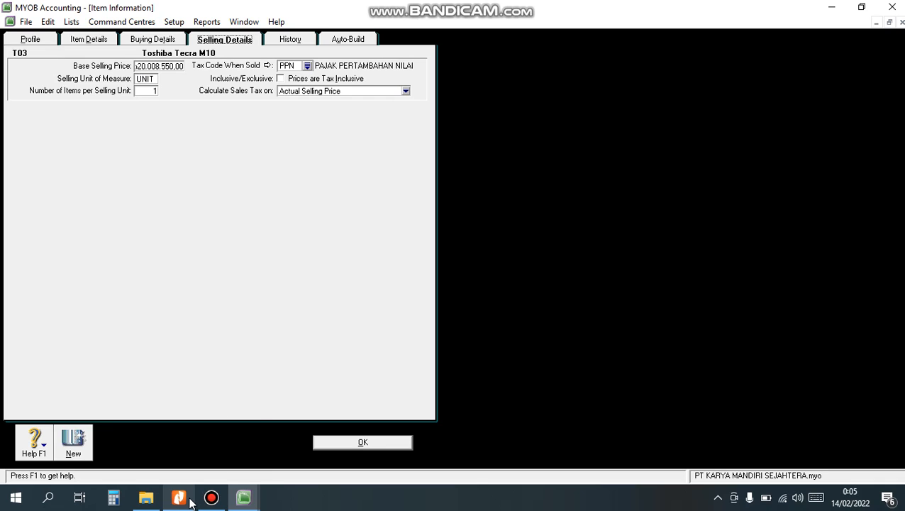
pyautogui.moveTo(188, 500)
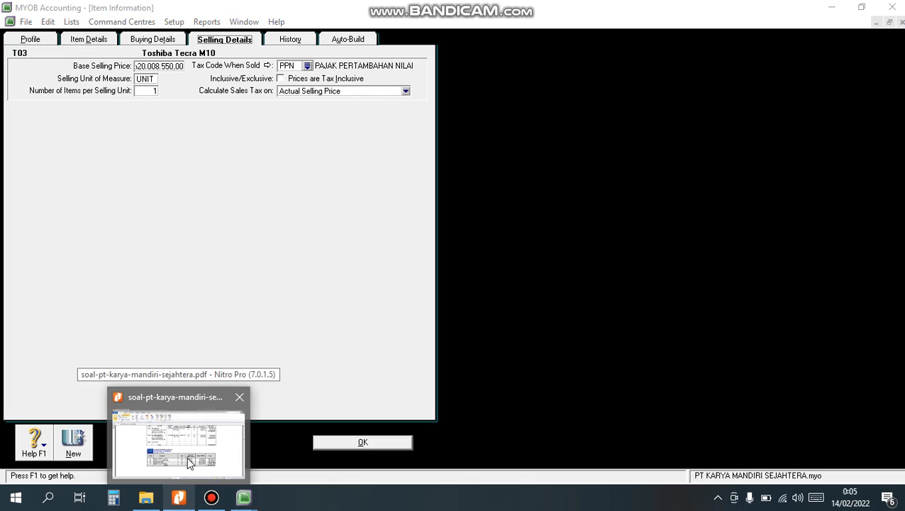
pyautogui.click(187, 456)
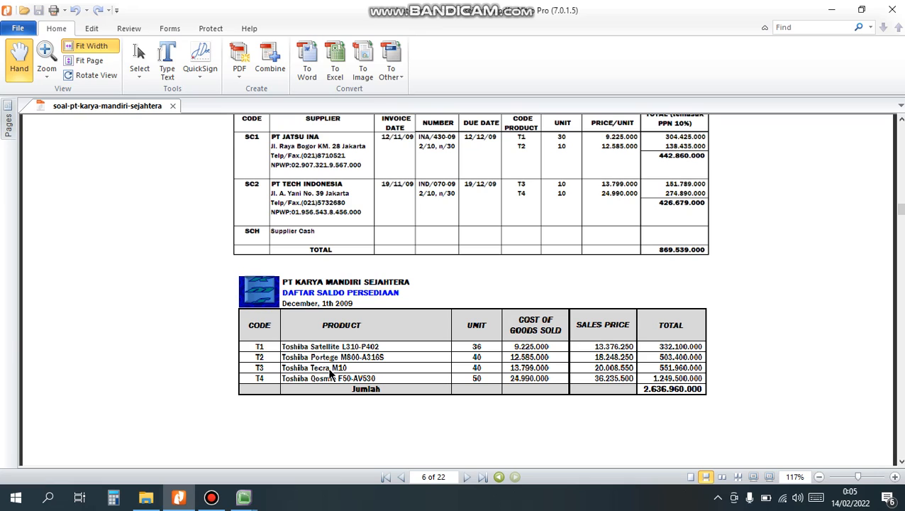
pyautogui.moveTo(243, 498)
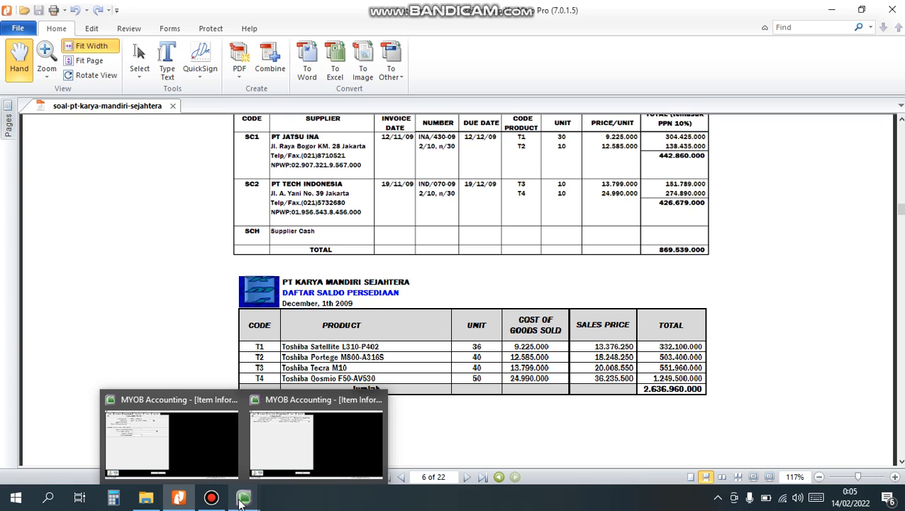
pyautogui.click(278, 448)
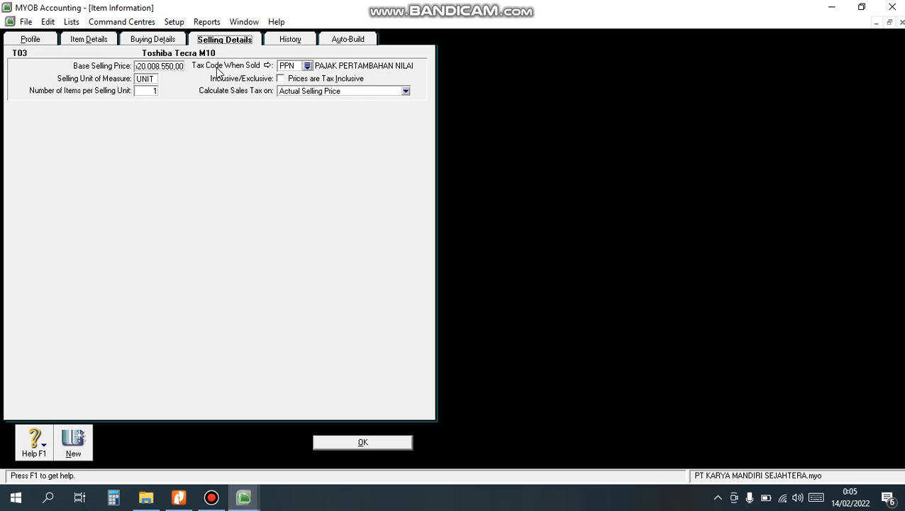
pyautogui.click(307, 65)
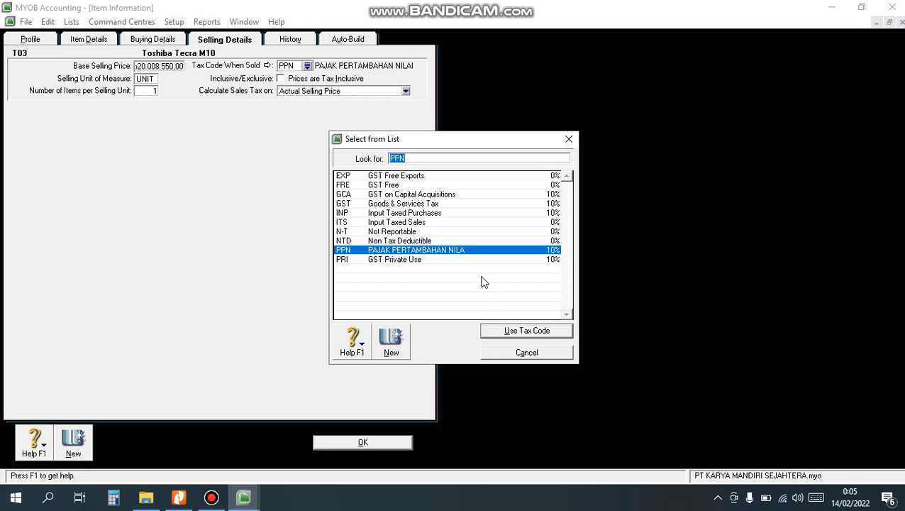
pyautogui.click(501, 330)
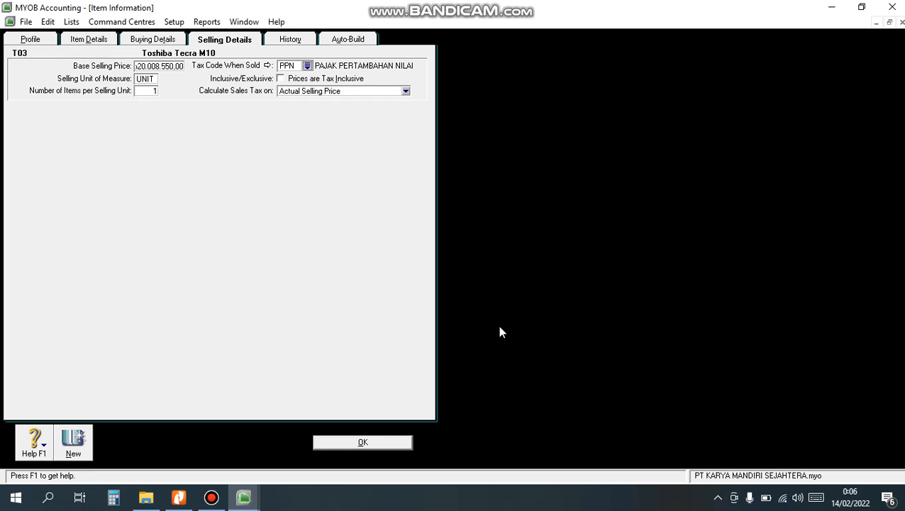
pyautogui.click(366, 442)
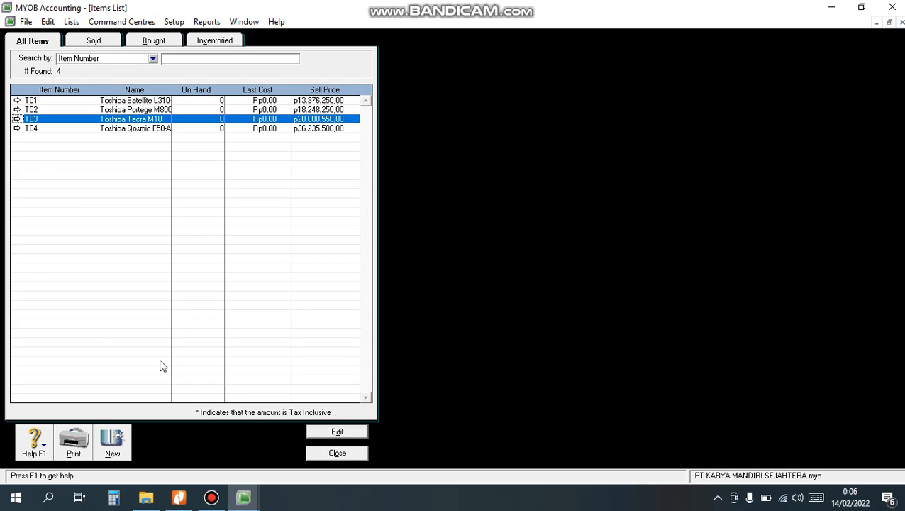
# Open item T04 and assign its accounts: cost of sales 5-1000, income 4-1000 Sales, and inventory asset 1-1300 Persediaan Barang Dagangan
pyautogui.click(34, 130)
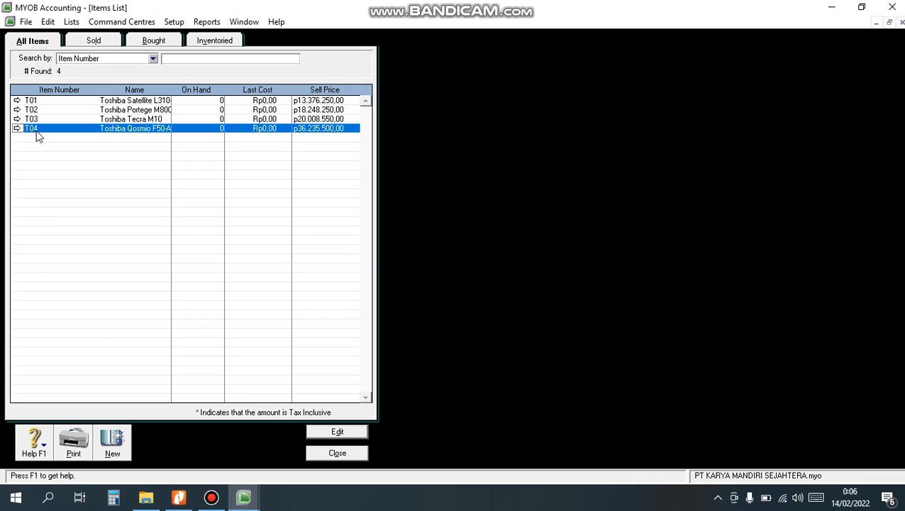
pyautogui.doubleClick(37, 130)
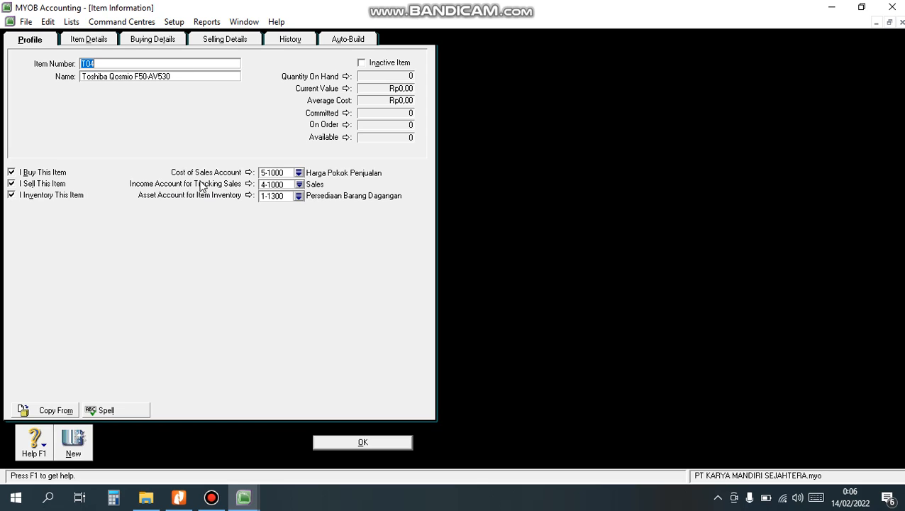
pyautogui.click(299, 173)
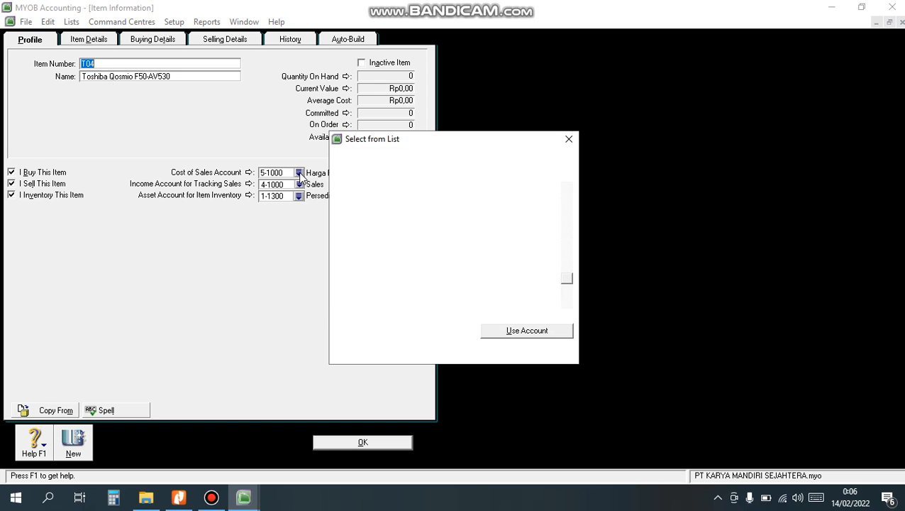
pyautogui.click(490, 329)
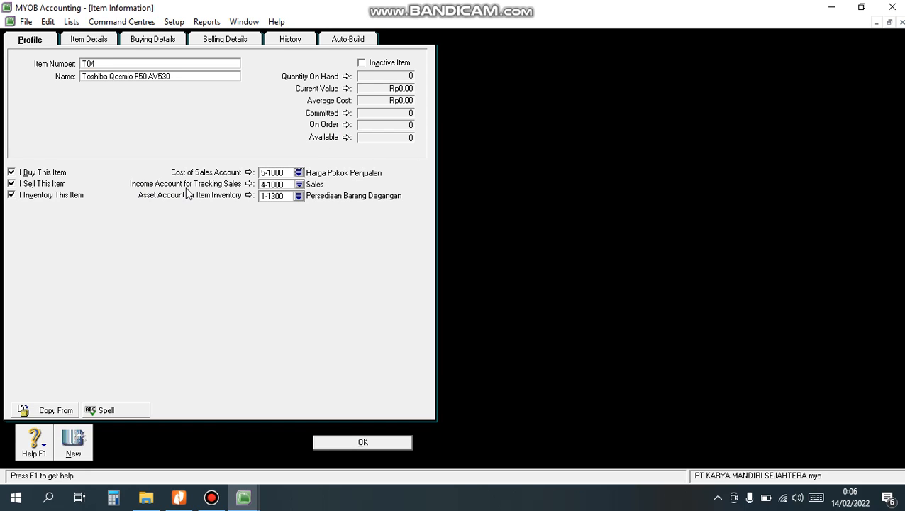
pyautogui.click(299, 184)
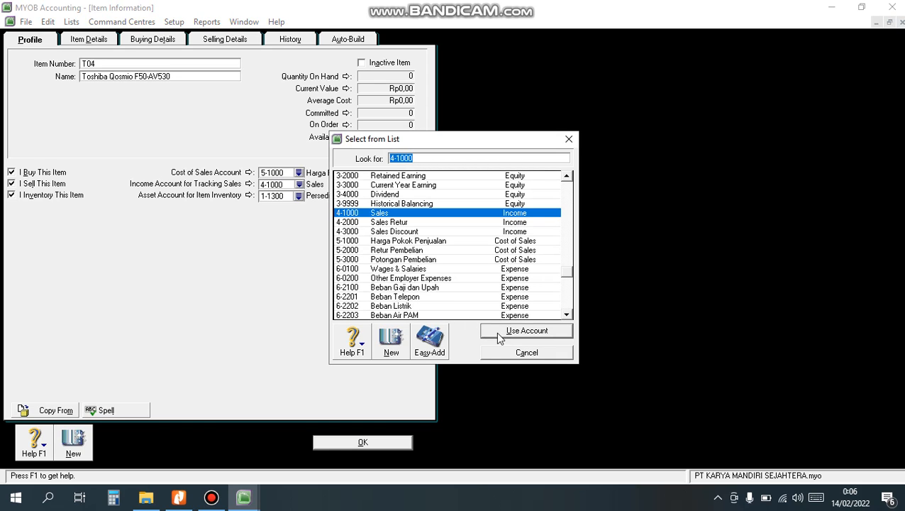
pyautogui.click(502, 333)
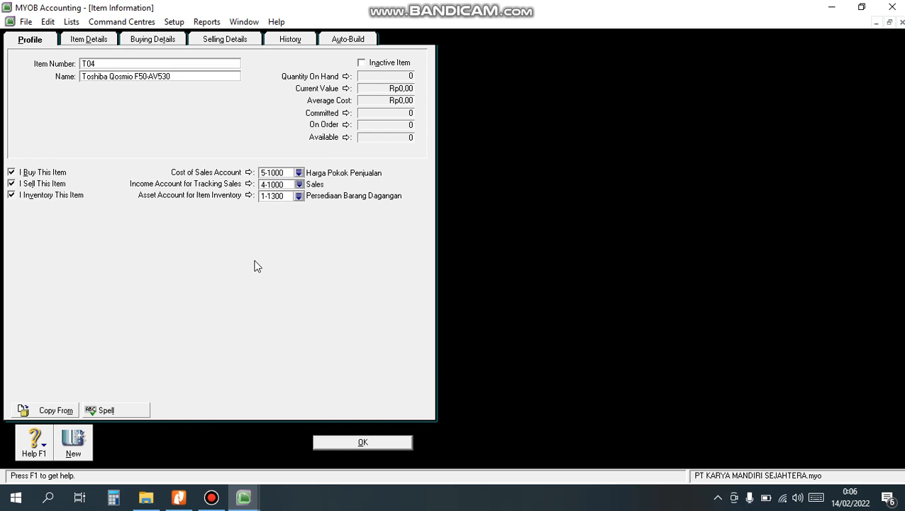
pyautogui.click(298, 198)
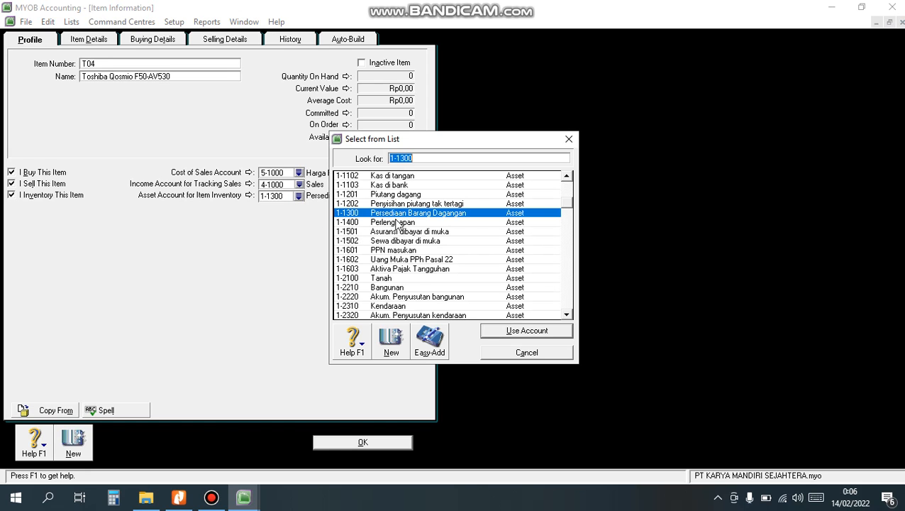
pyautogui.click(516, 332)
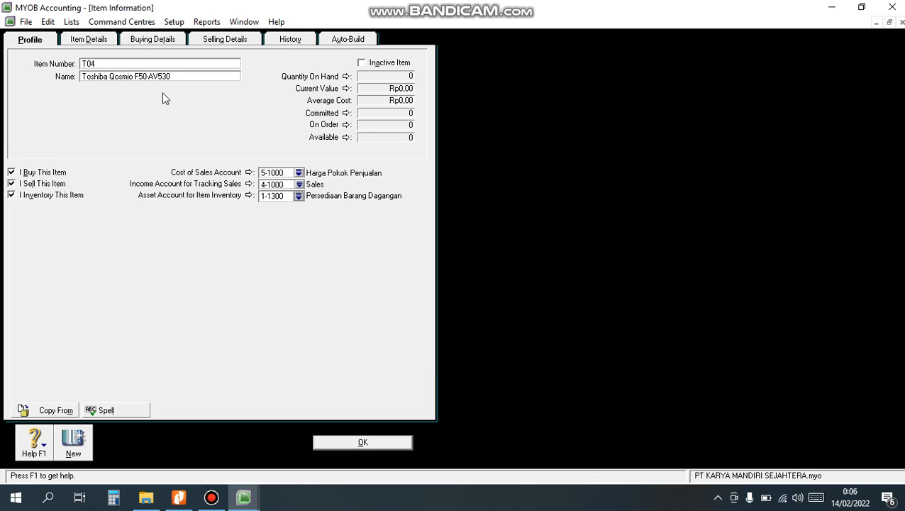
# Check T04's standard cost in the buying details against the PDF's cost of goods sold, and set the tax code when bought to PPN
pyautogui.click(154, 41)
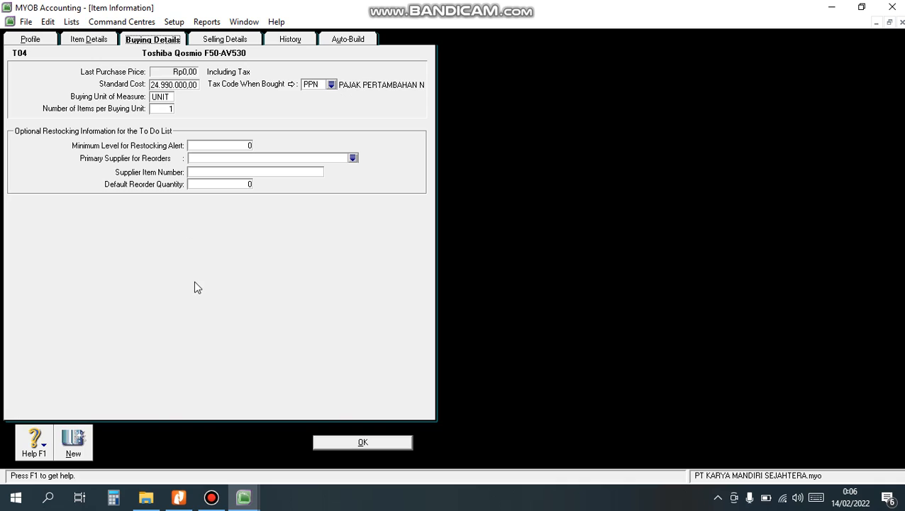
pyautogui.moveTo(179, 497)
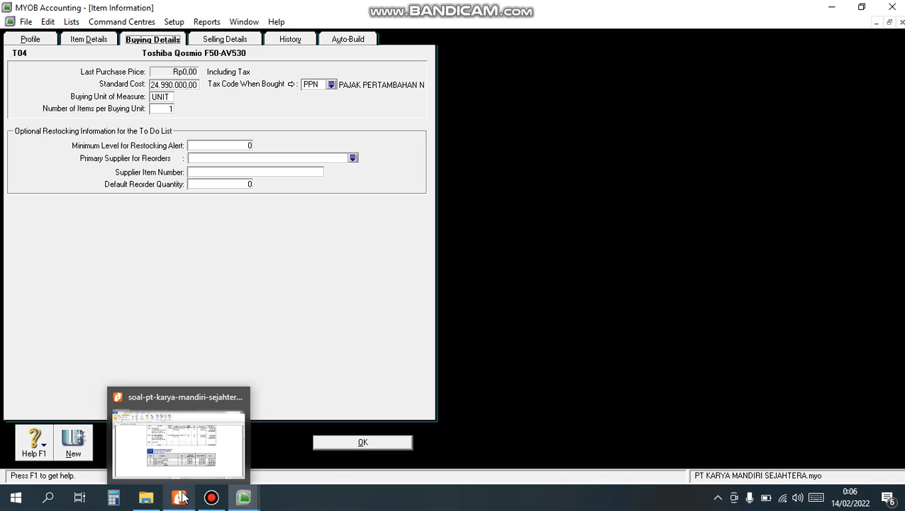
pyautogui.click(180, 442)
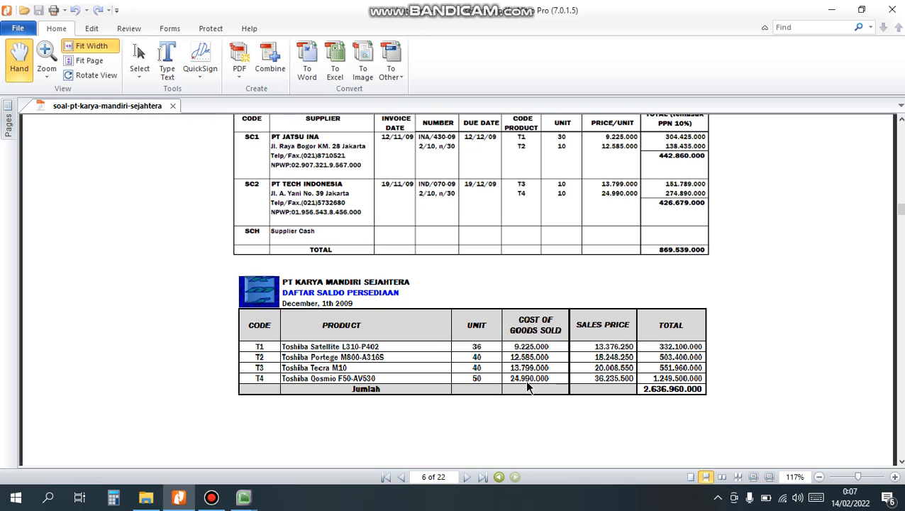
pyautogui.moveTo(245, 500)
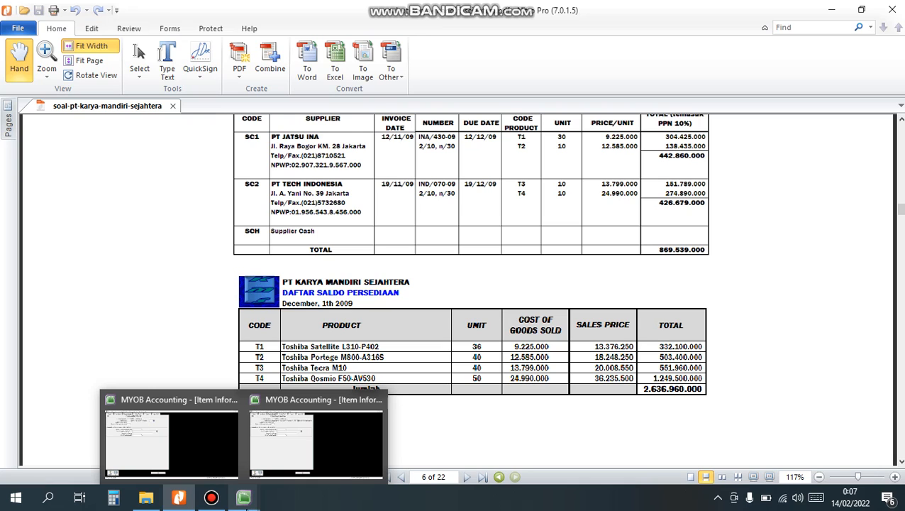
pyautogui.click(281, 450)
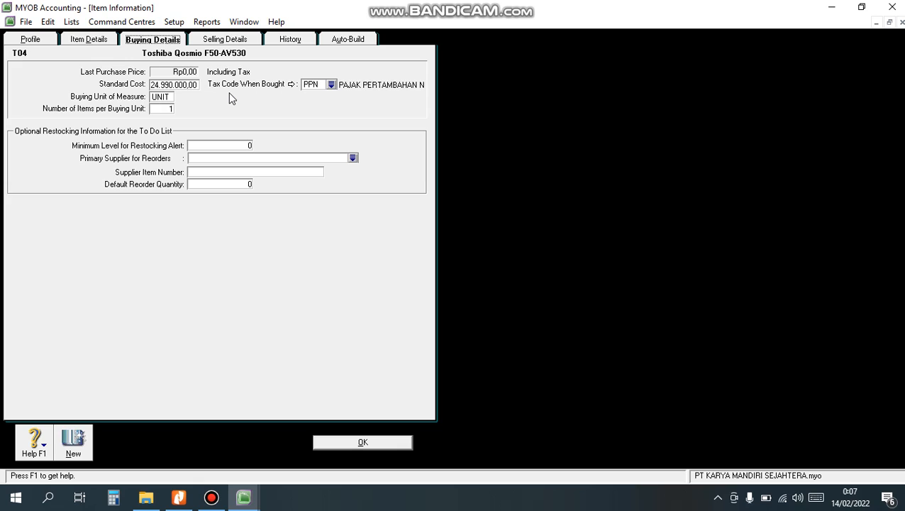
pyautogui.click(331, 85)
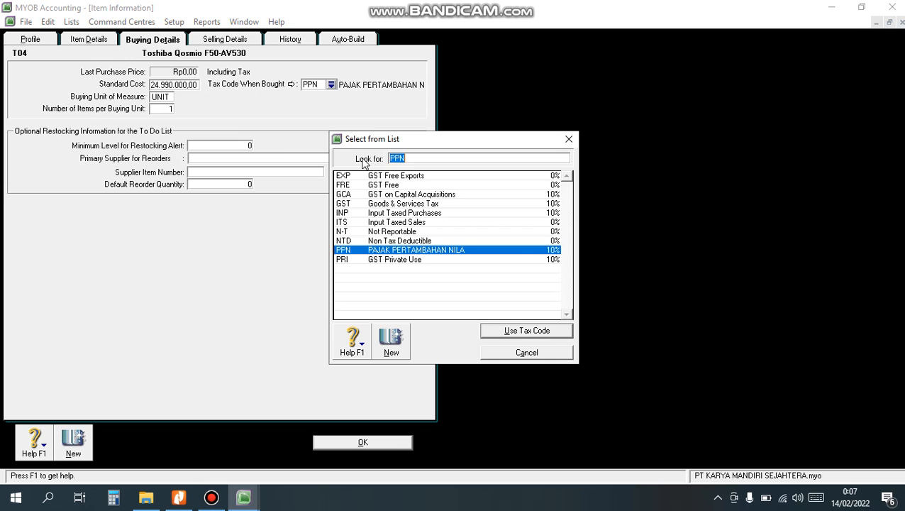
pyautogui.click(405, 253)
pyautogui.click(506, 332)
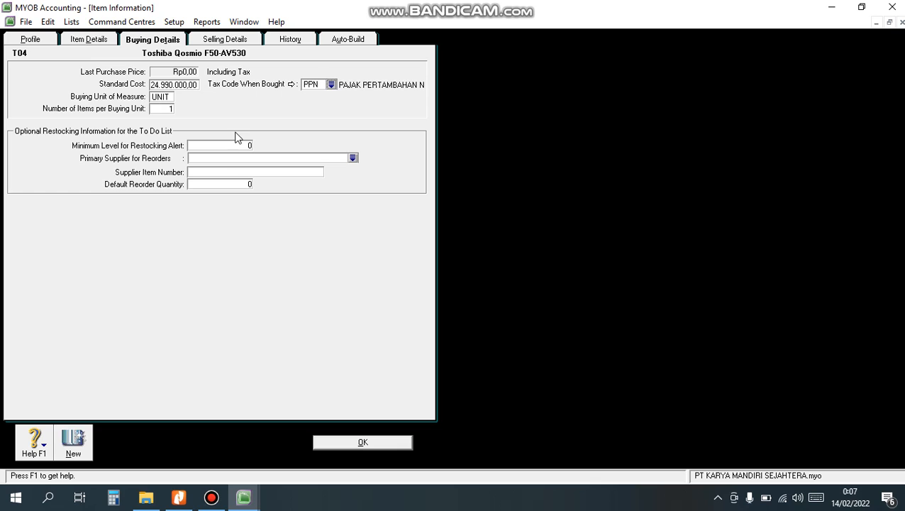
# Open item T04's selling details to review its base selling price and tax code when sold
pyautogui.click(220, 41)
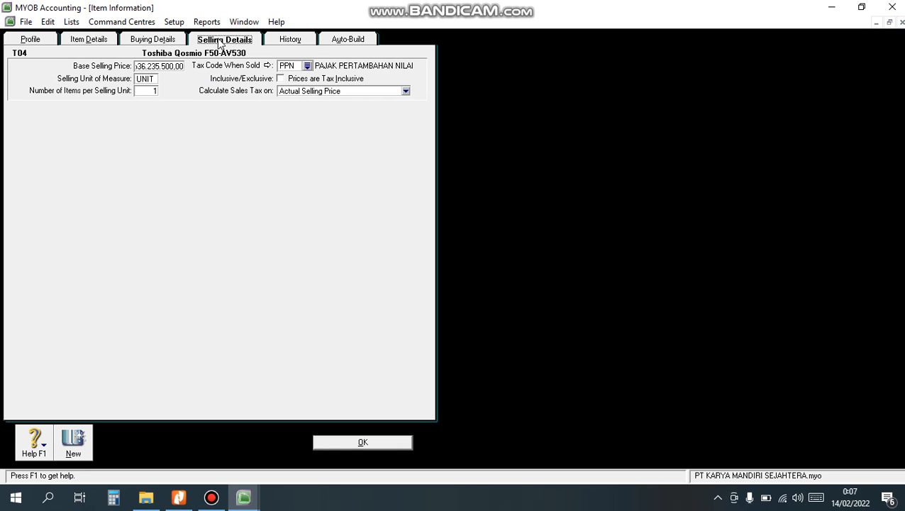